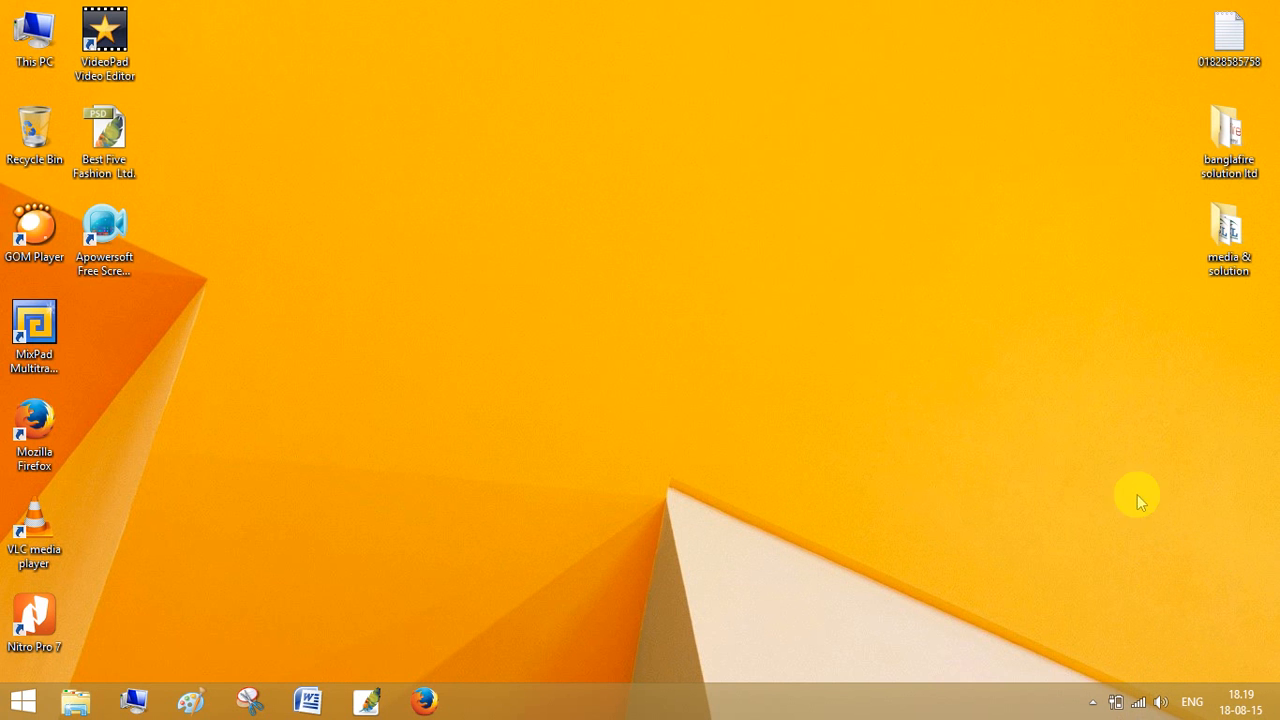
- Open Facebook in Firefox and log in with the saved account credentials
{"action": "left_click", "coordinate": [425, 703]}
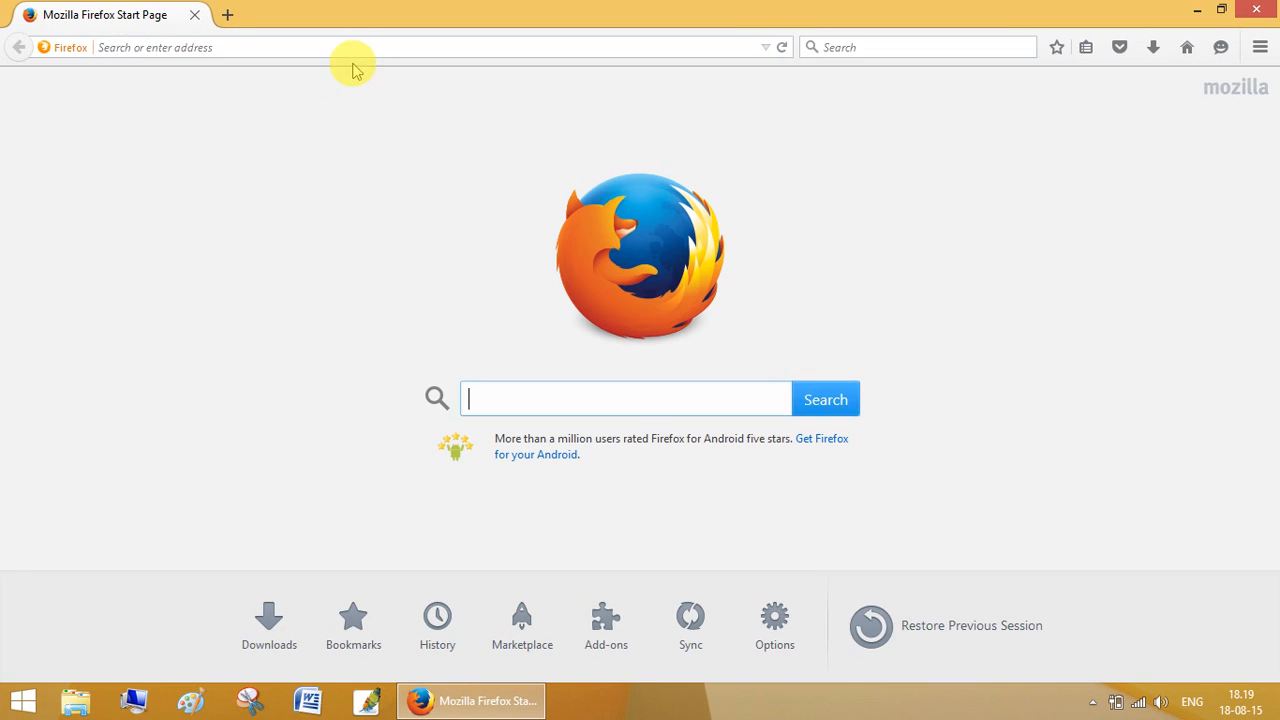
{"action": "left_click", "coordinate": [330, 48]}
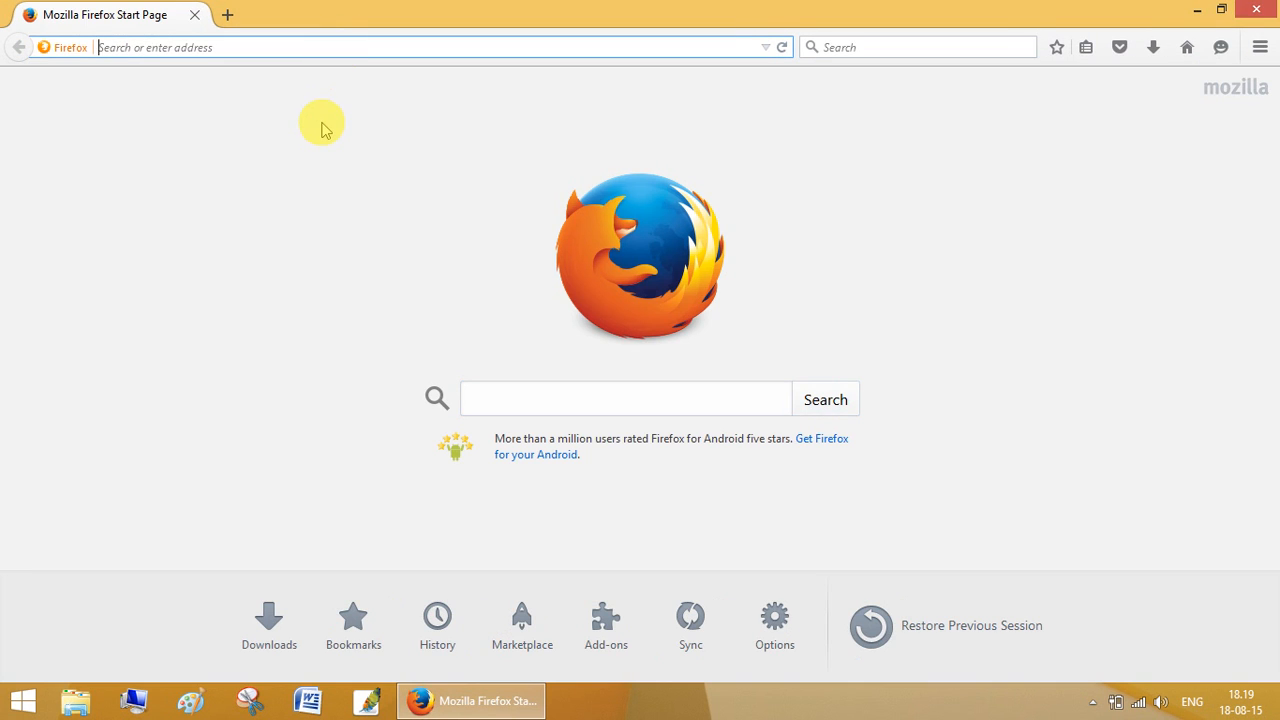
{"action": "type", "text": "fa"}
{"action": "key", "text": "Return"}
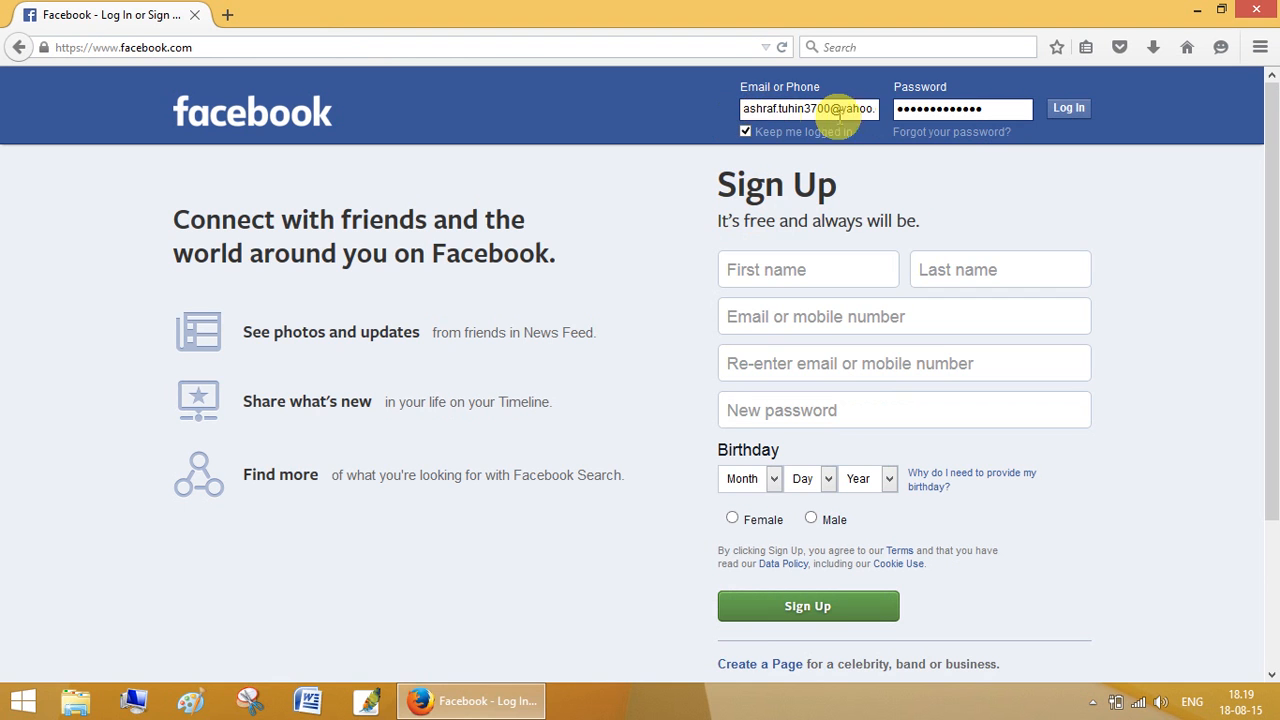
{"action": "left_click", "coordinate": [1066, 110]}
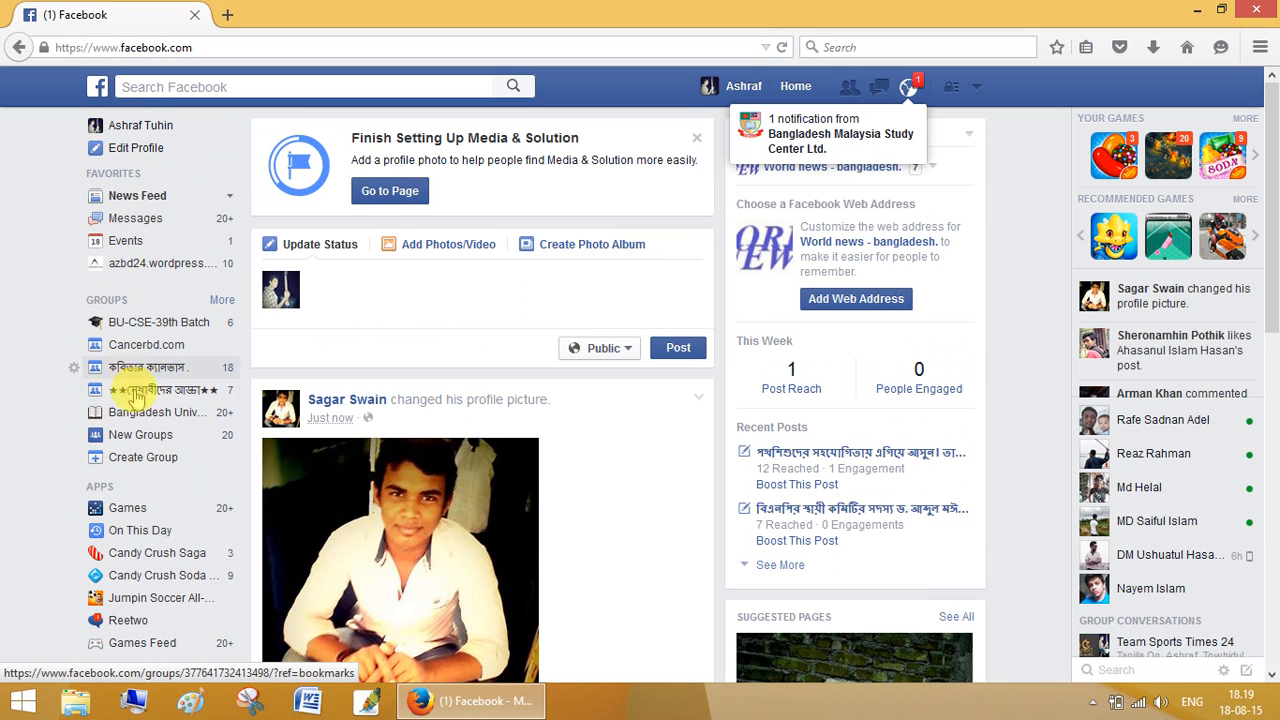
- Start creating a new Facebook Page and choose Entertainment as its type
{"action": "scroll", "coordinate": [145, 460], "scroll_direction": "down", "scroll_amount": 3}
{"action": "scroll", "coordinate": [145, 462], "scroll_direction": "down", "scroll_amount": 5}
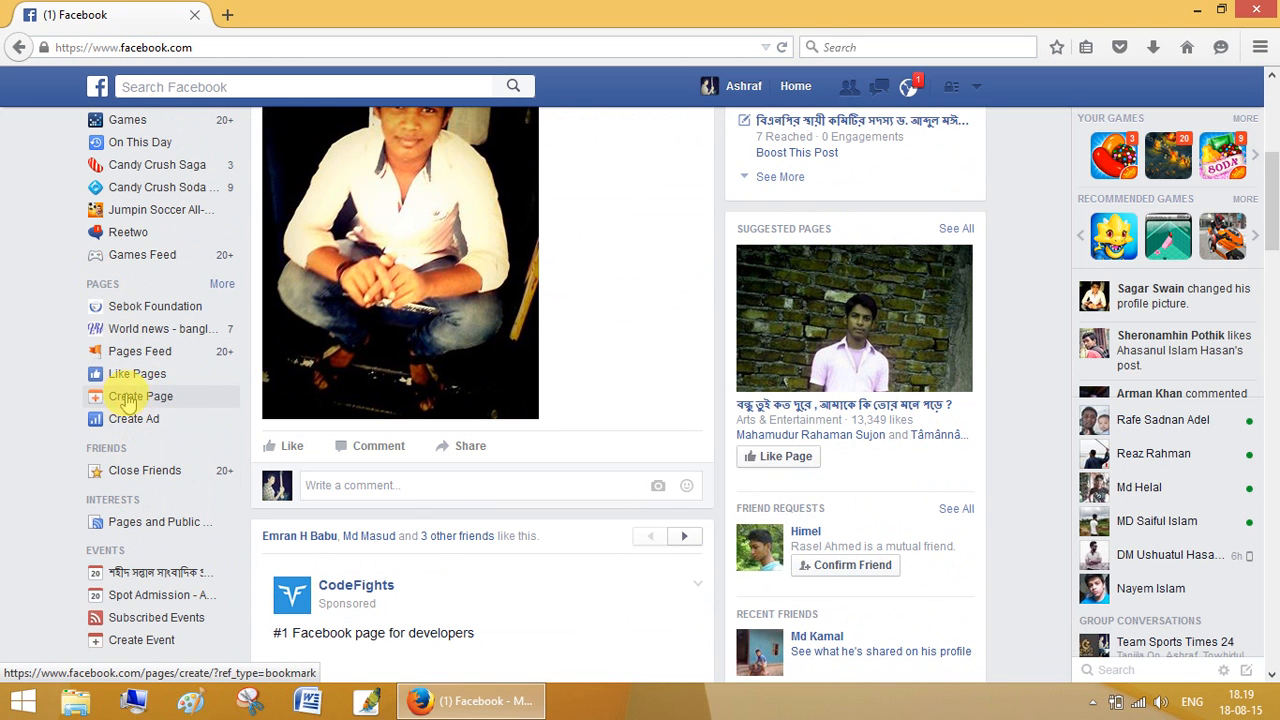
{"action": "left_click", "coordinate": [150, 397]}
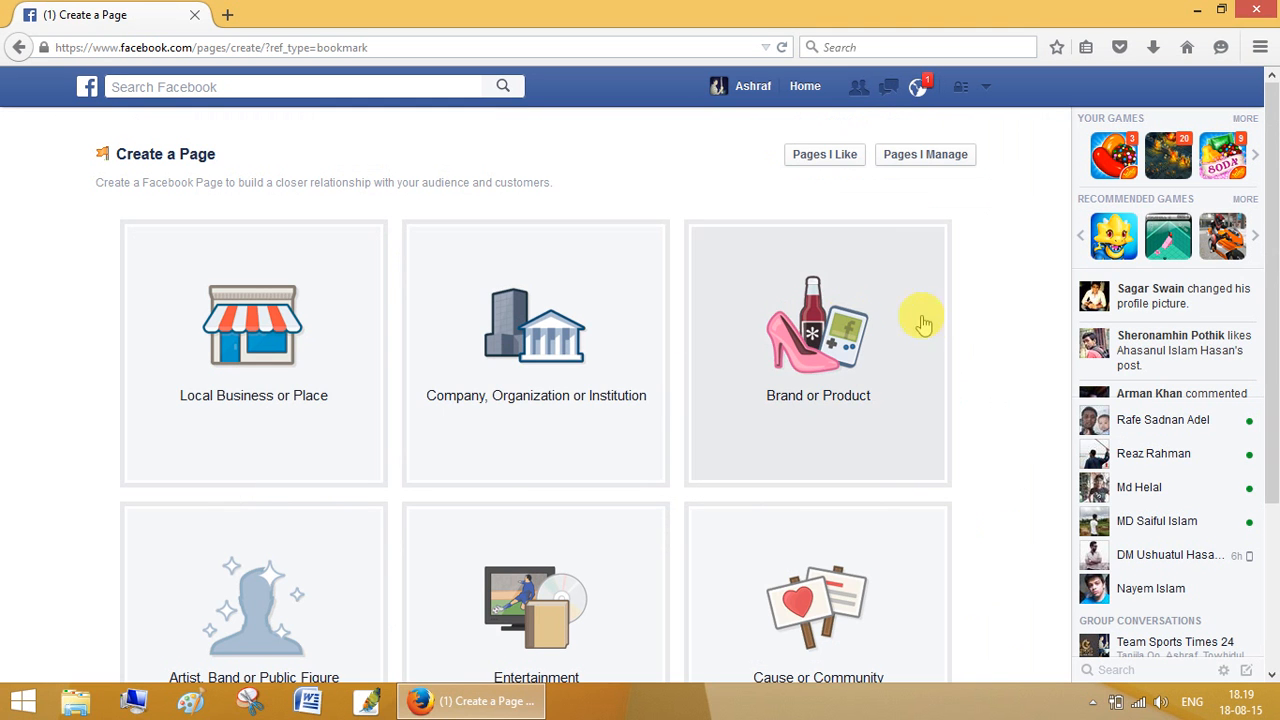
{"action": "scroll", "coordinate": [995, 323], "scroll_direction": "down", "scroll_amount": 2}
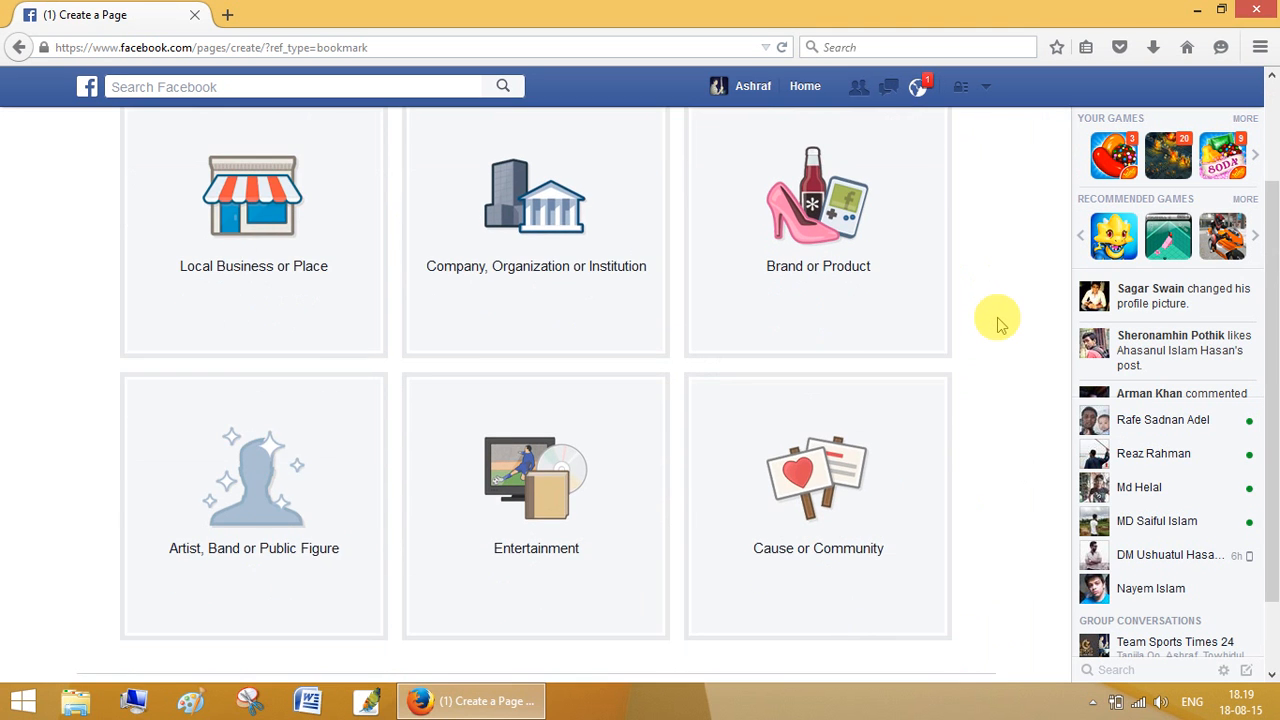
{"action": "scroll", "coordinate": [995, 323], "scroll_direction": "up", "scroll_amount": 2}
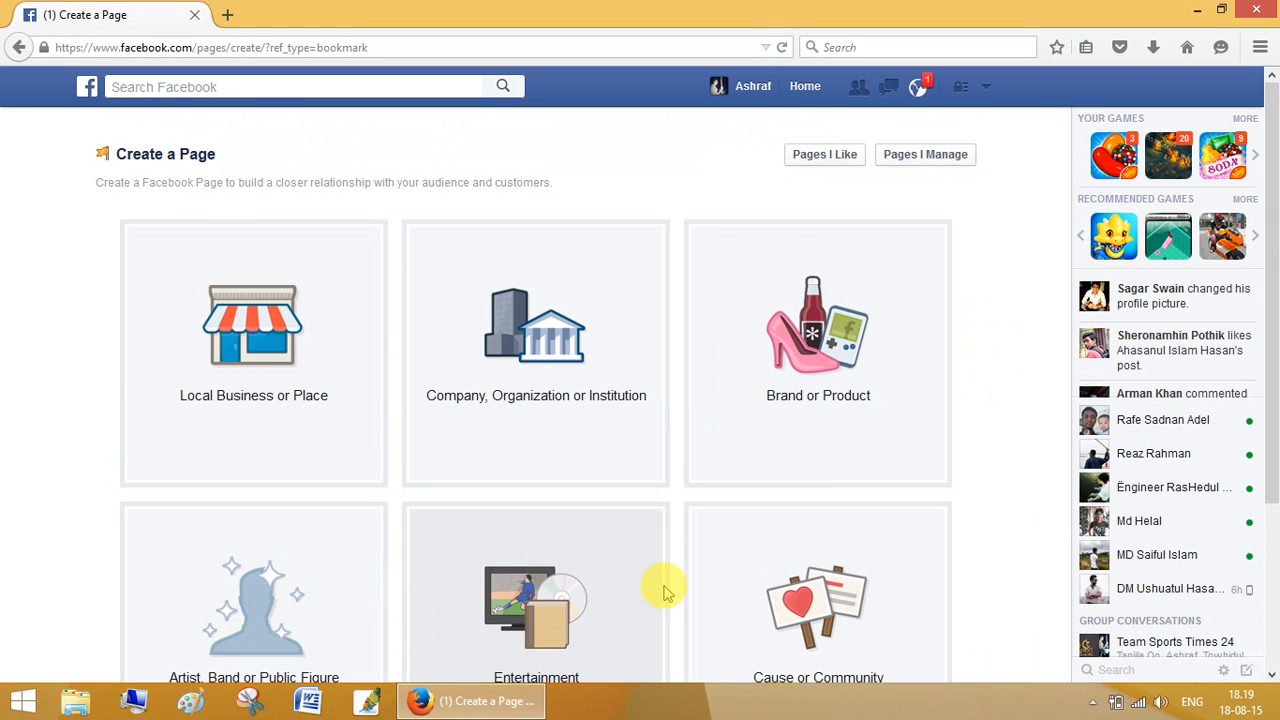
{"action": "scroll", "coordinate": [933, 455], "scroll_direction": "down", "scroll_amount": 2}
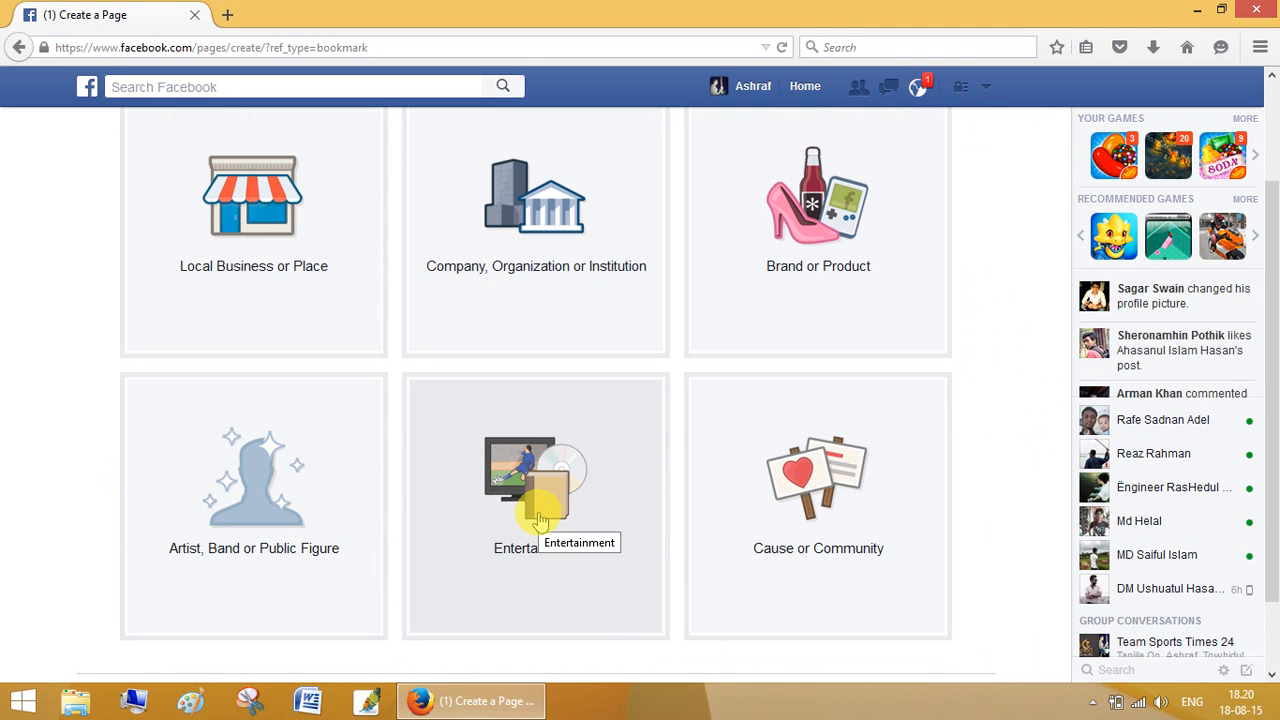
{"action": "left_click", "coordinate": [537, 516]}
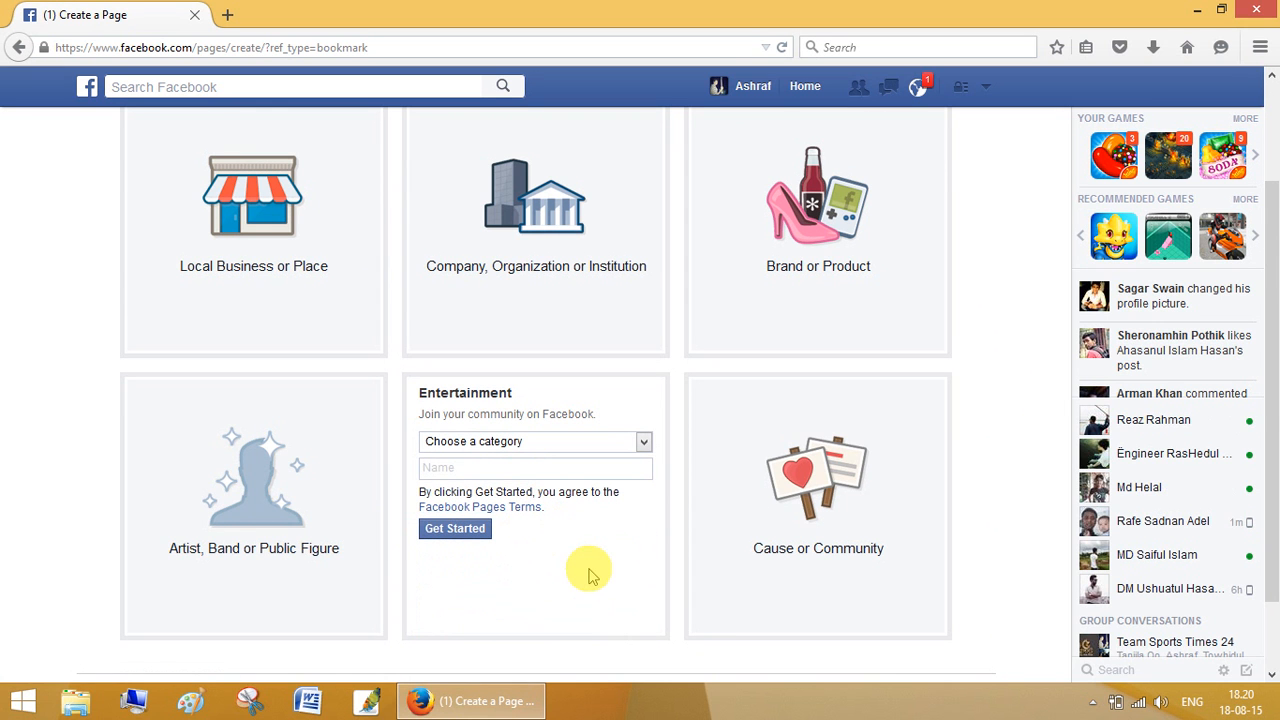
- Set the Entertainment page's category to Studio, name it "Media & Solution", and submit it
{"action": "left_click", "coordinate": [645, 452]}
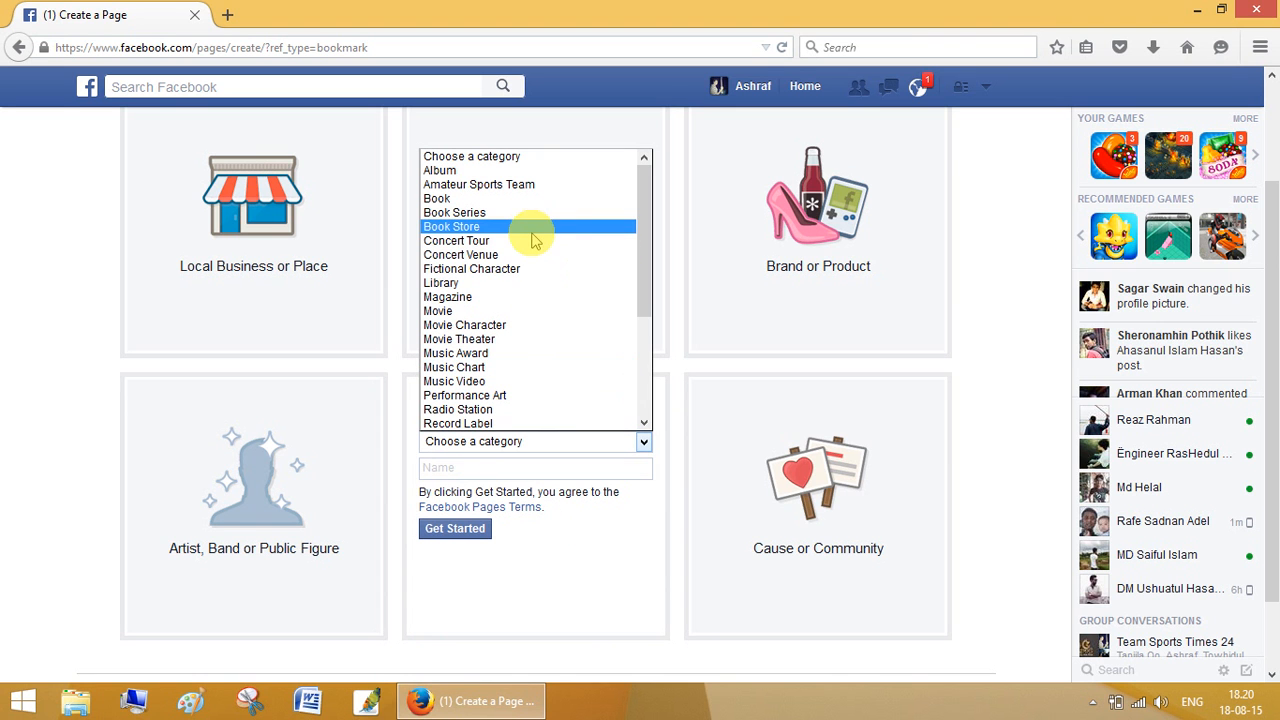
{"action": "scroll", "coordinate": [602, 310], "scroll_direction": "down", "scroll_amount": 4}
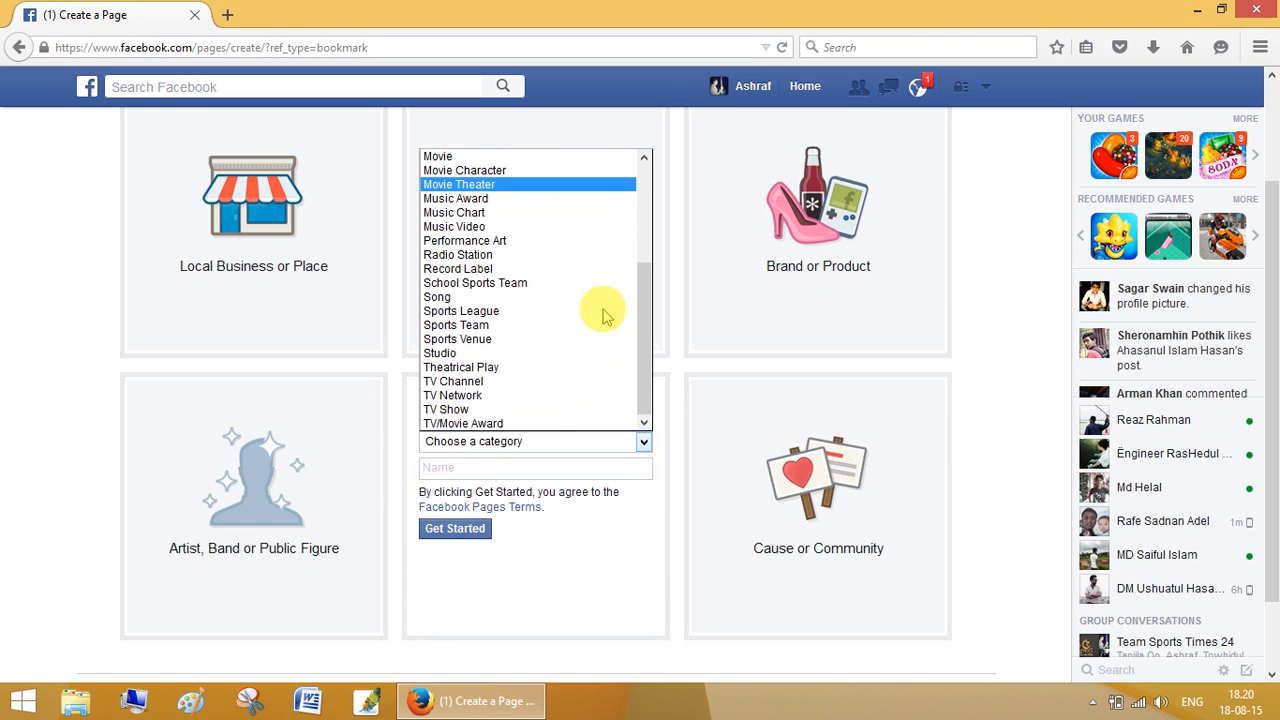
{"action": "left_click", "coordinate": [455, 353]}
{"action": "left_click", "coordinate": [427, 471]}
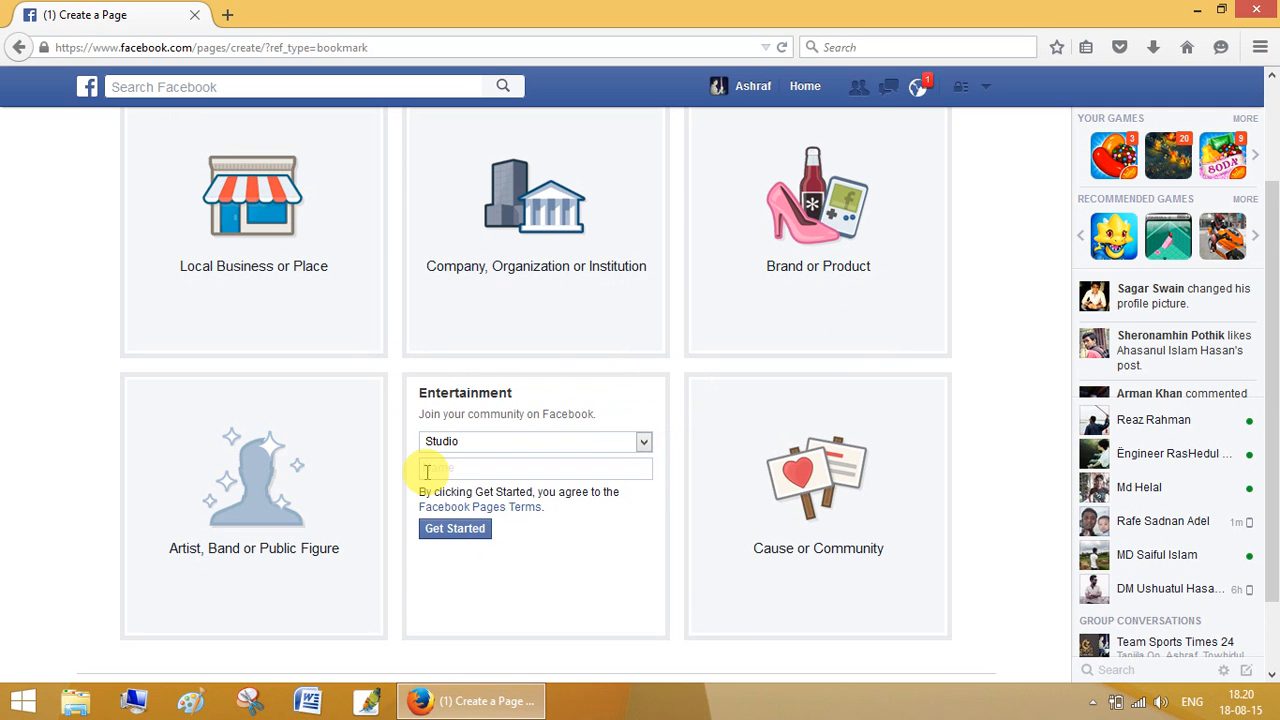
{"action": "type", "text": "Media"}
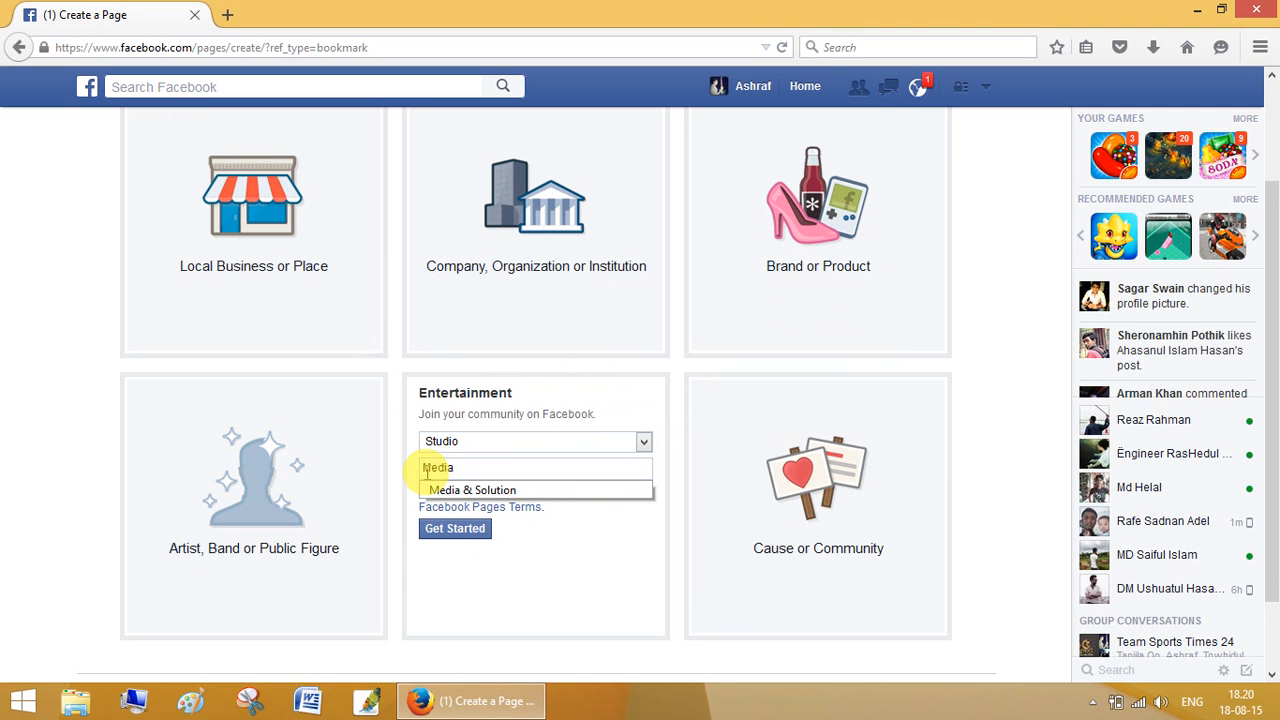
{"action": "key", "text": "Down"}
{"action": "key", "text": "Return"}
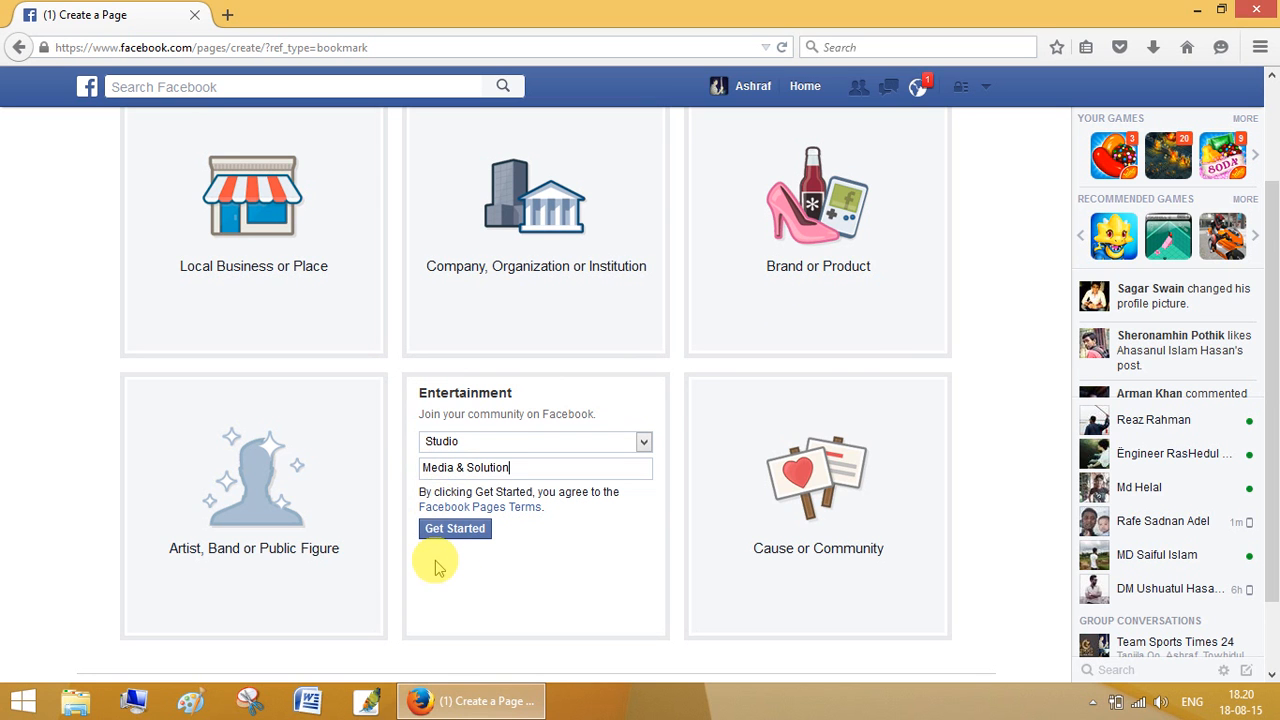
{"action": "left_click", "coordinate": [466, 537]}
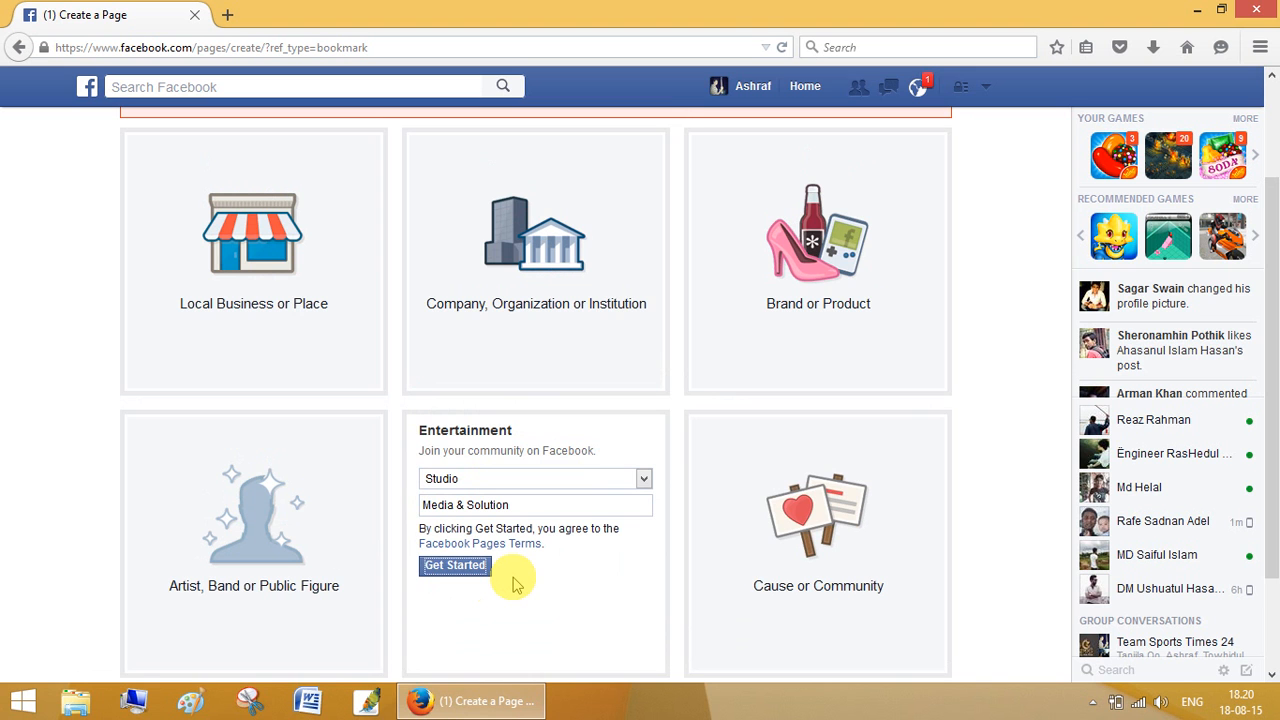
- Change the page name to "Media Solution" by removing the ampersand, and submit the form again
{"action": "scroll", "coordinate": [531, 428], "scroll_direction": "up", "scroll_amount": 2}
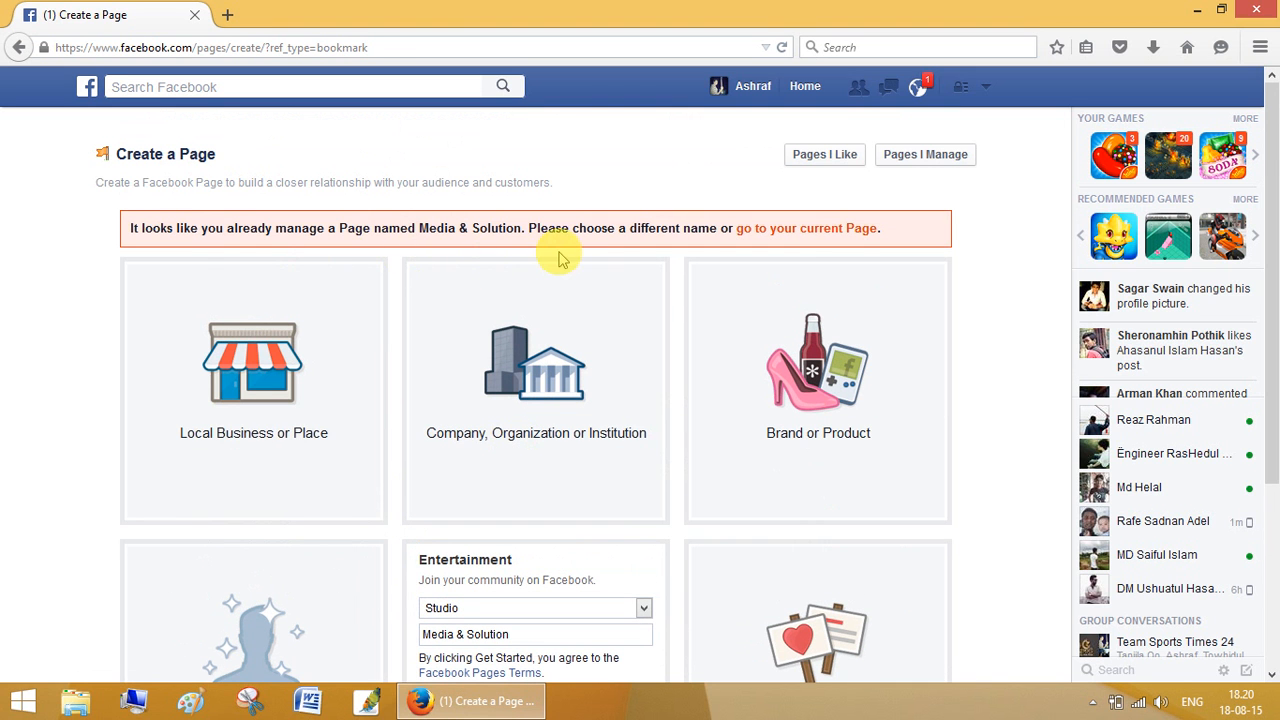
{"action": "scroll", "coordinate": [580, 266], "scroll_direction": "down", "scroll_amount": 4}
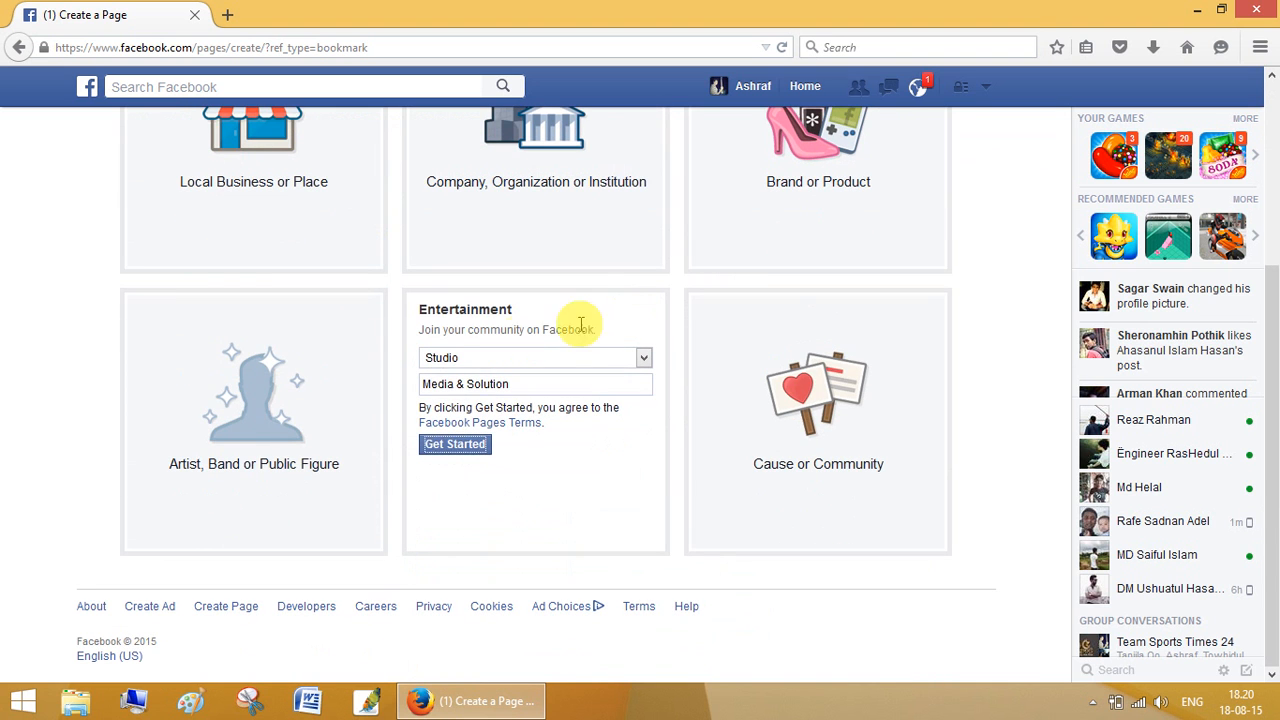
{"action": "left_click", "coordinate": [465, 384]}
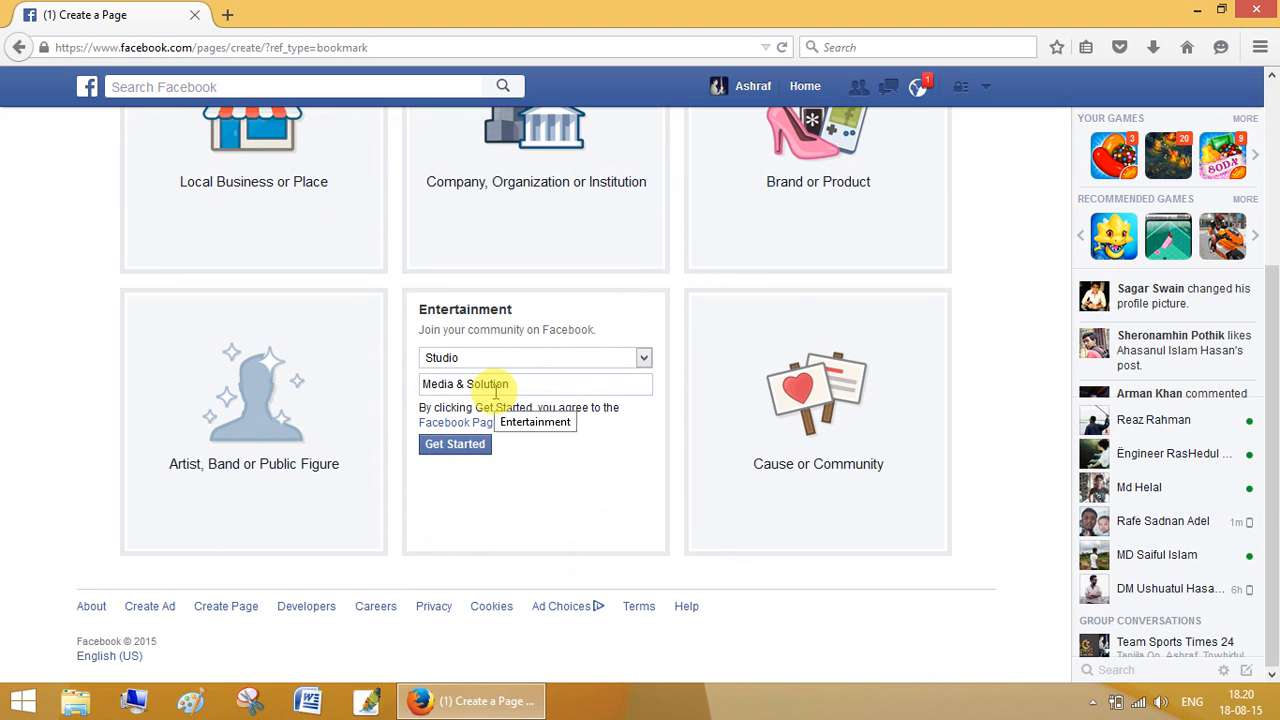
{"action": "key", "text": "BackSpace"}
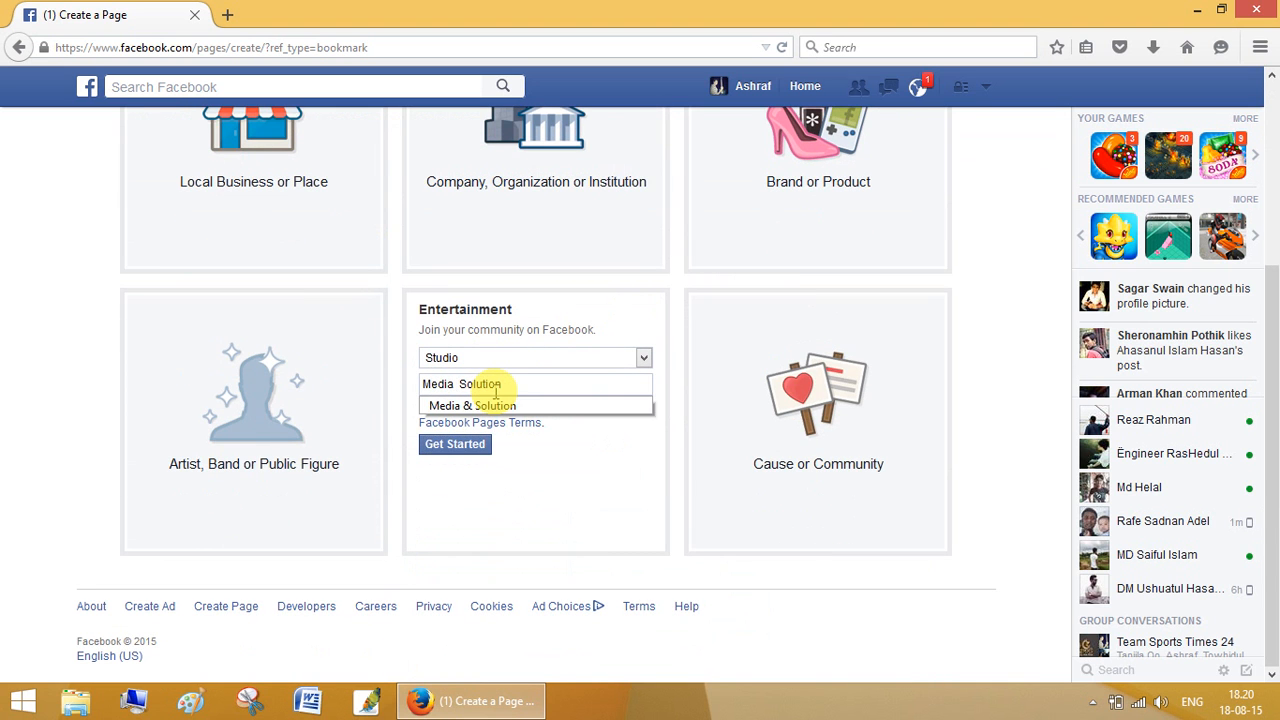
{"action": "left_click", "coordinate": [472, 445]}
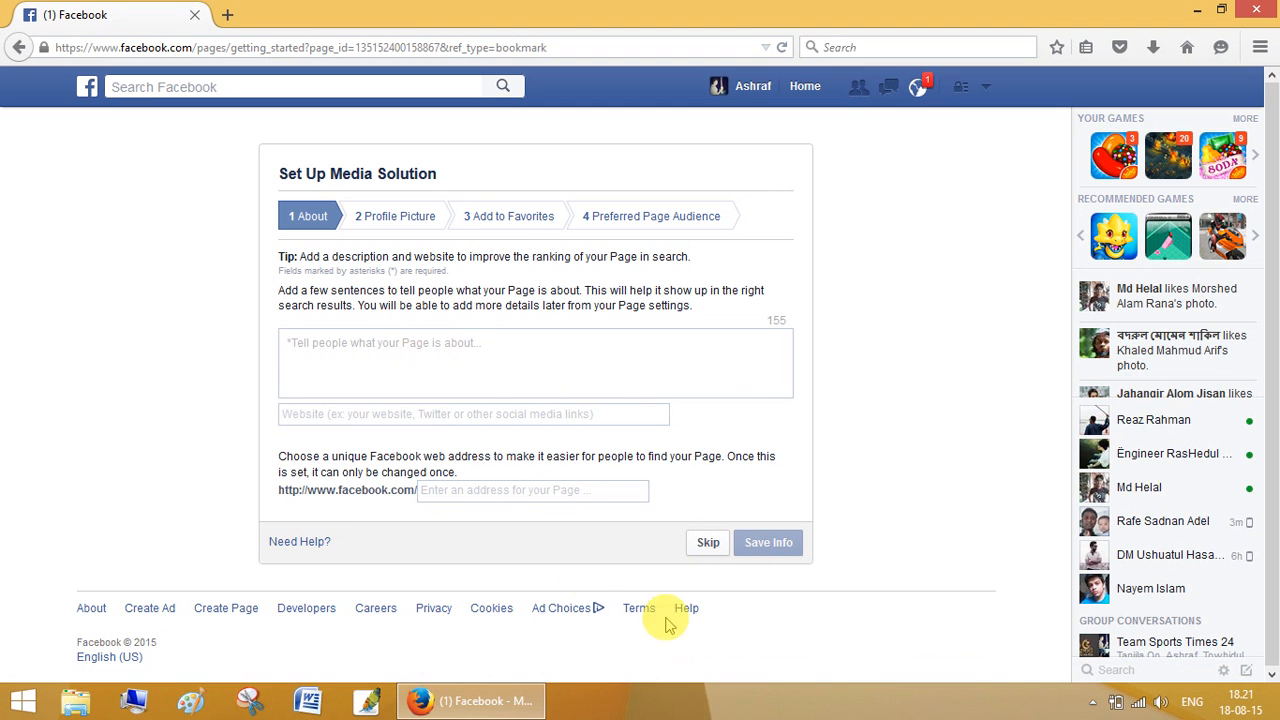
- Skip the About details and upload the PNG logo media & solution1 from the desktop's media & solution folder as profile picture
{"action": "left_click", "coordinate": [708, 542]}
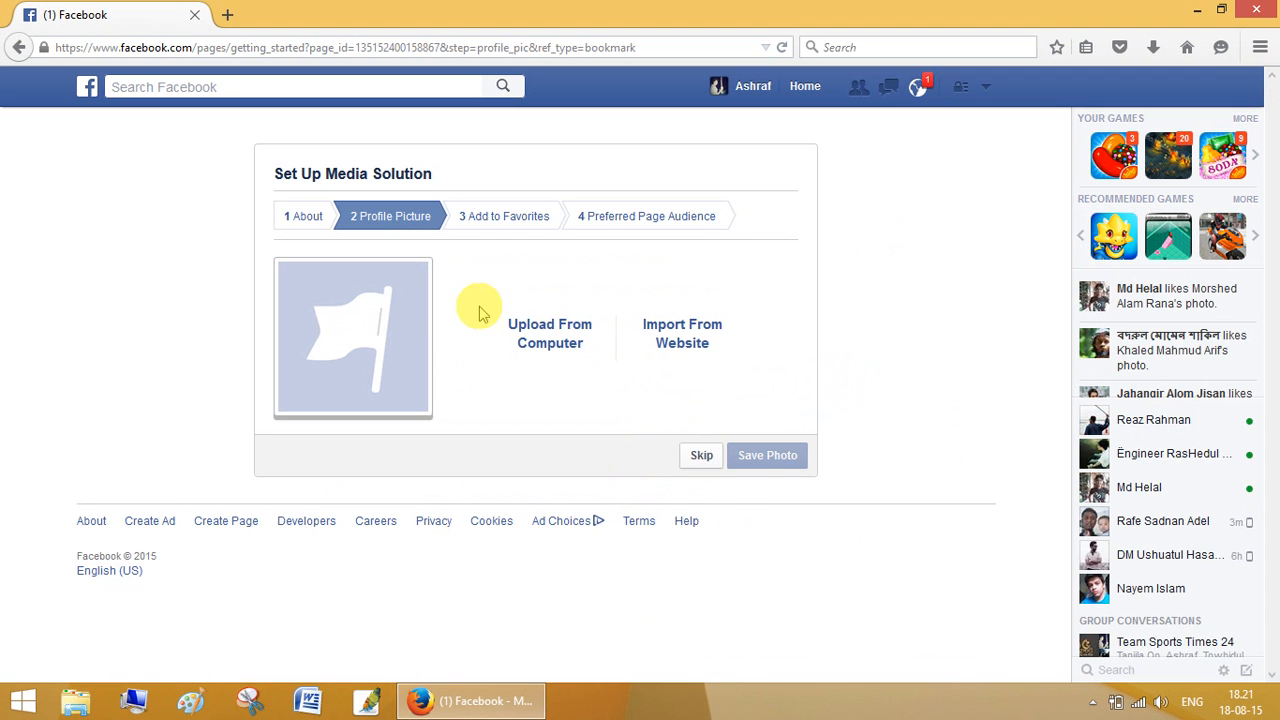
{"action": "left_click", "coordinate": [546, 350]}
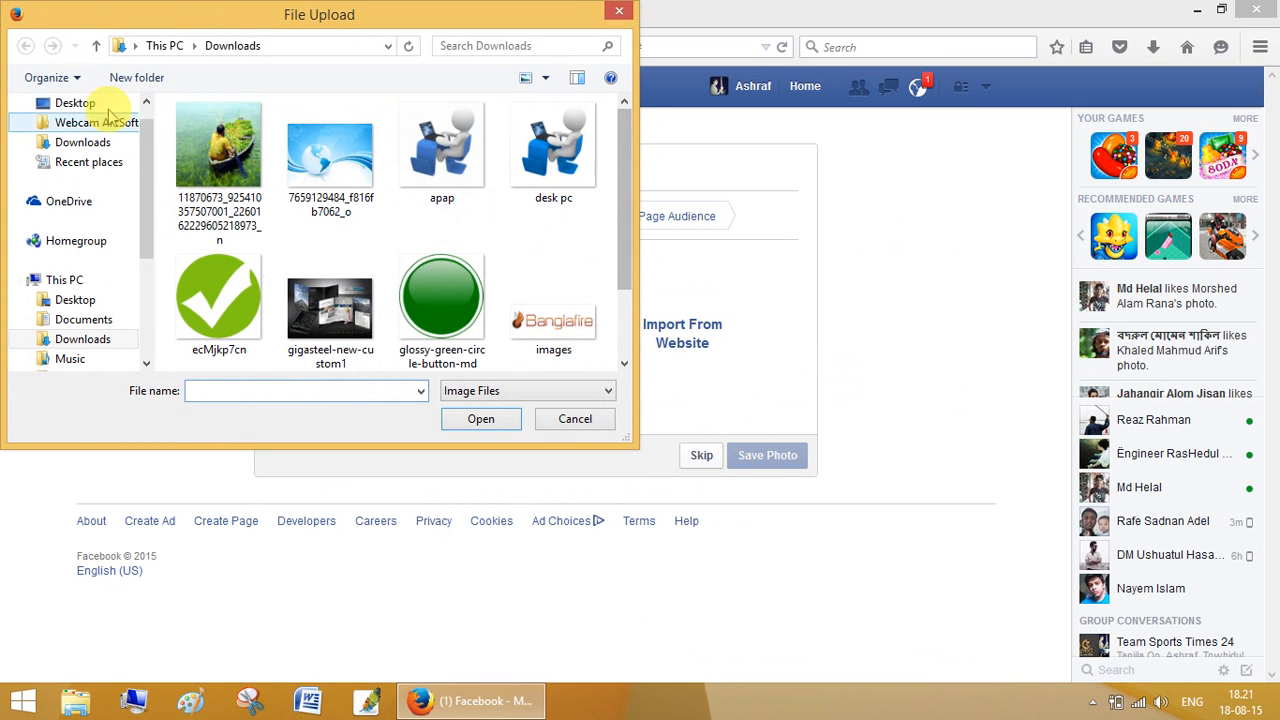
{"action": "left_click", "coordinate": [76, 104]}
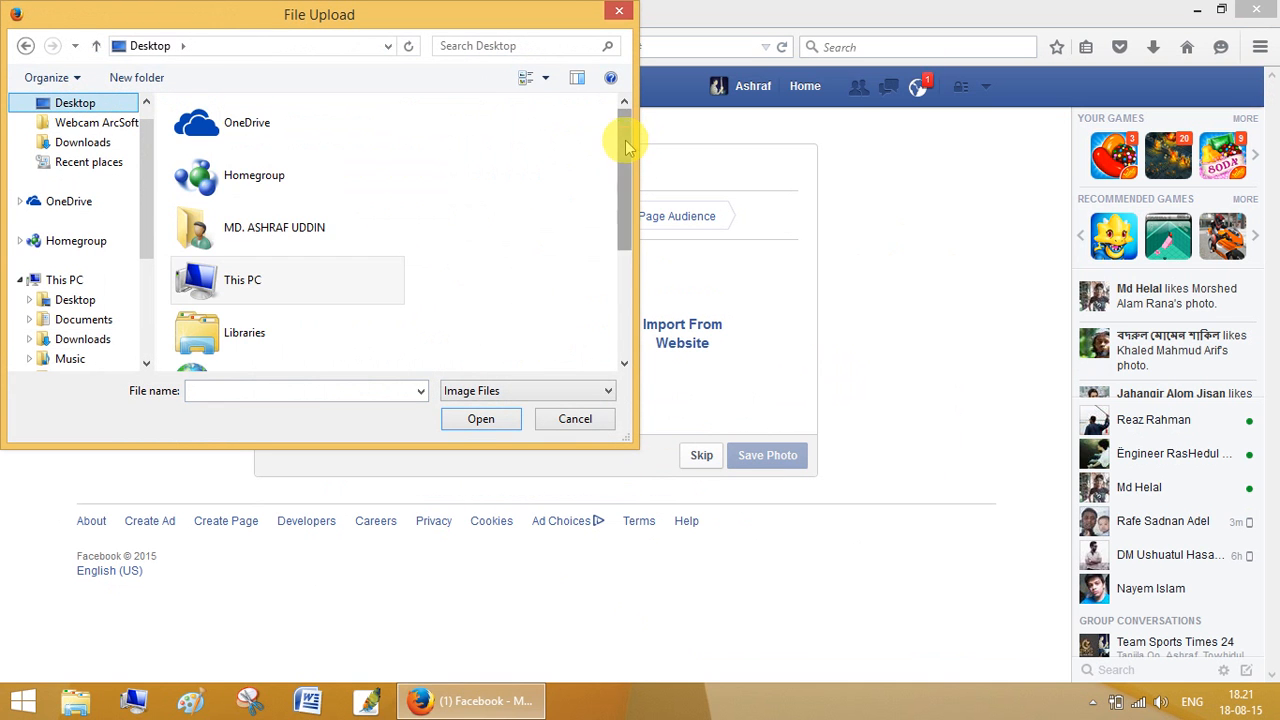
{"action": "left_click_drag", "start_coordinate": [627, 147], "coordinate": [621, 349]}
{"action": "double_click", "coordinate": [307, 291]}
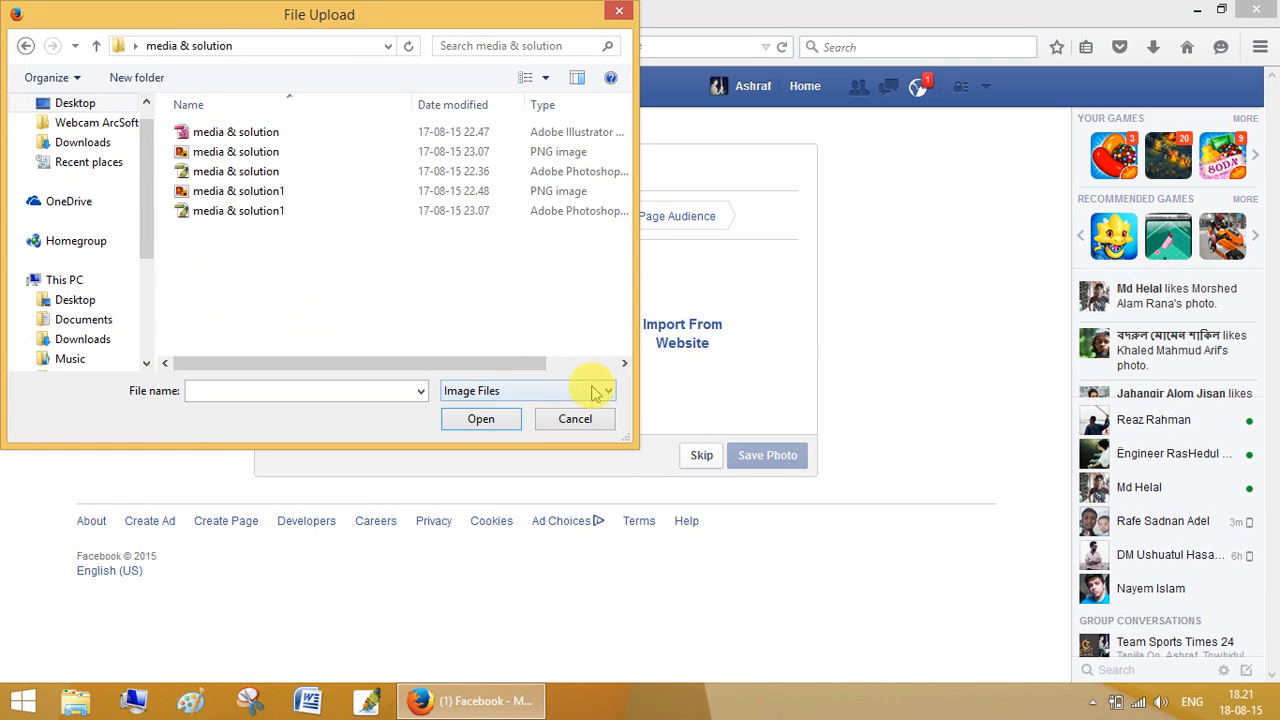
{"action": "left_click", "coordinate": [548, 80]}
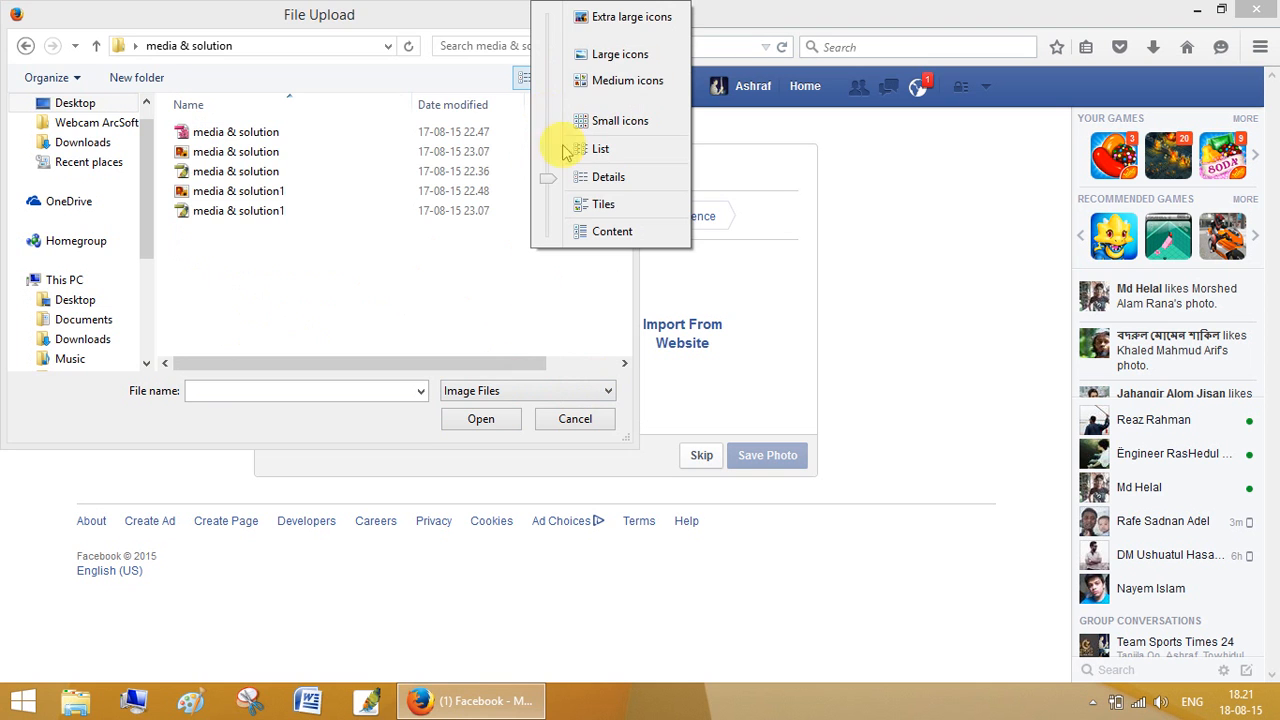
{"action": "left_click", "coordinate": [603, 53]}
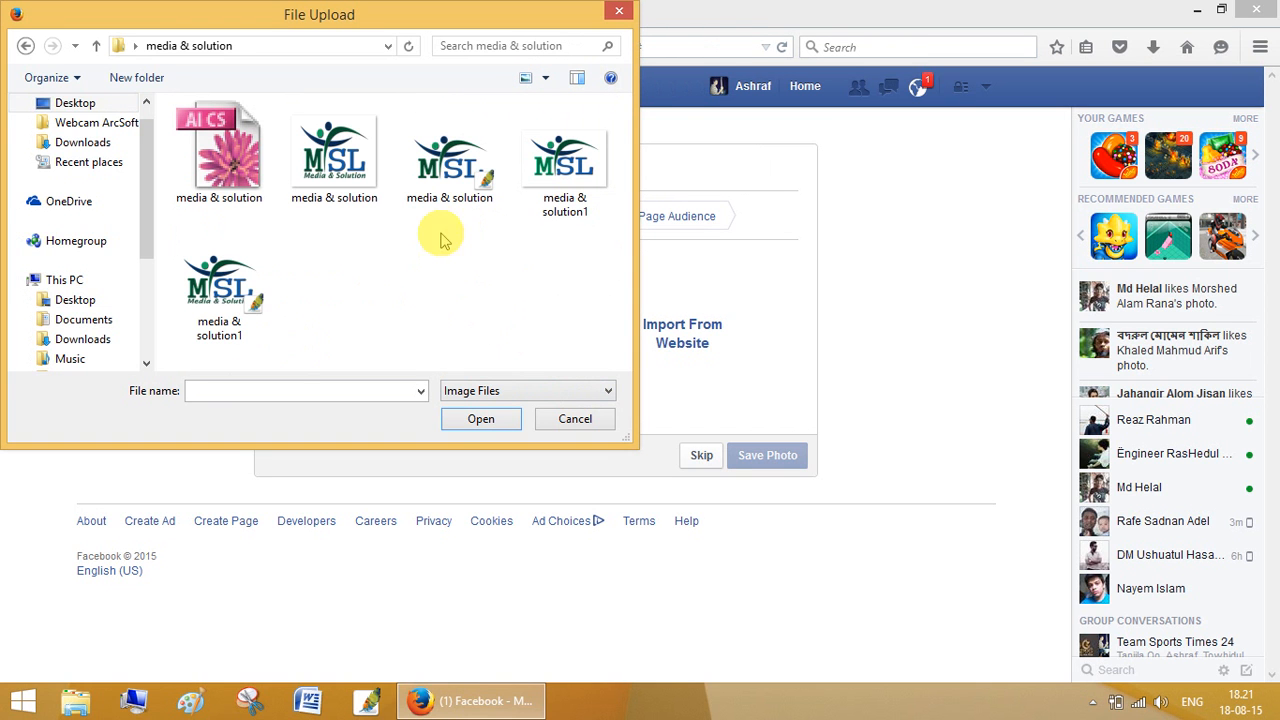
{"action": "left_click", "coordinate": [598, 185]}
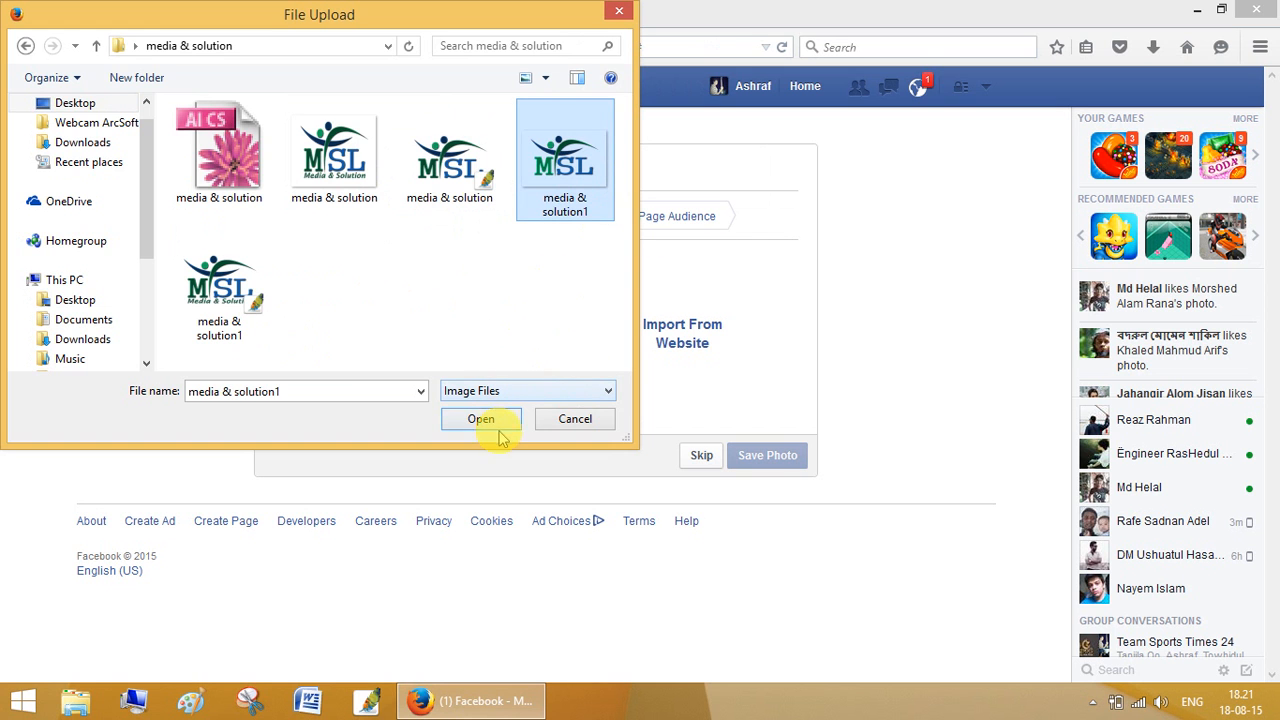
{"action": "left_click", "coordinate": [481, 419]}
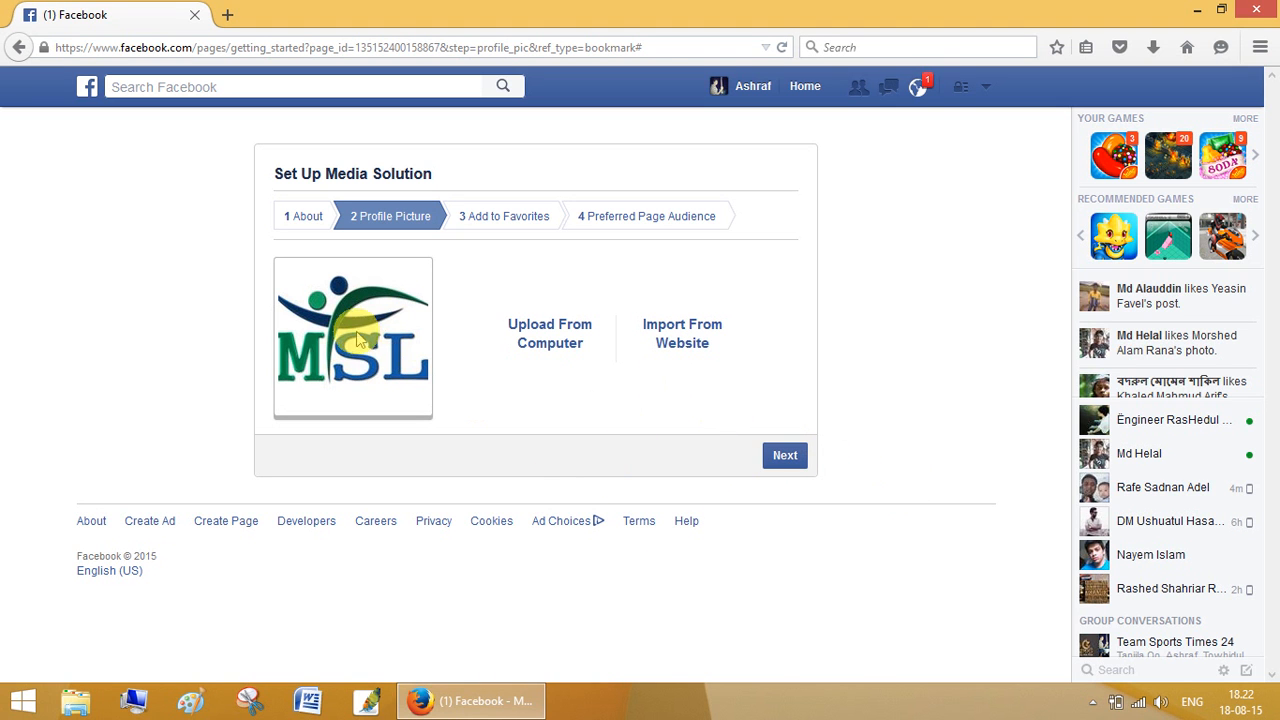
- Add the Media Solution page to the favorites and proceed to the preferred page audience settings
{"action": "left_click", "coordinate": [790, 466]}
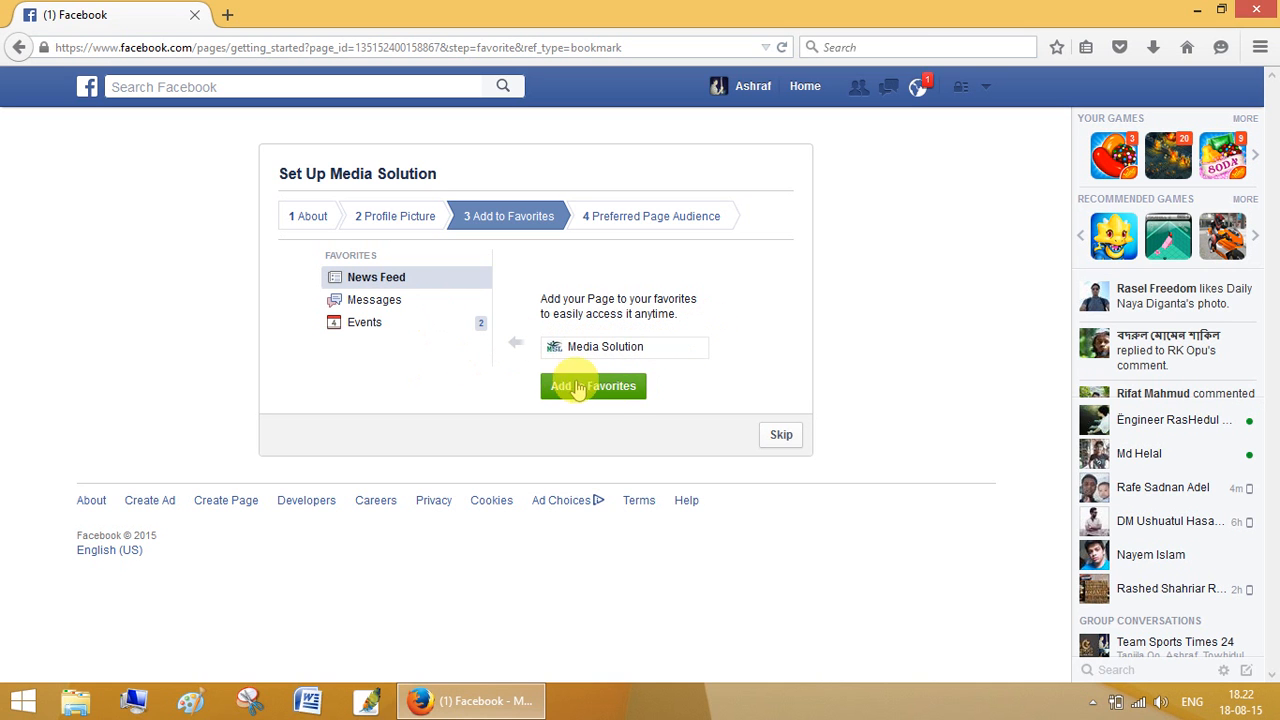
{"action": "left_click", "coordinate": [610, 388]}
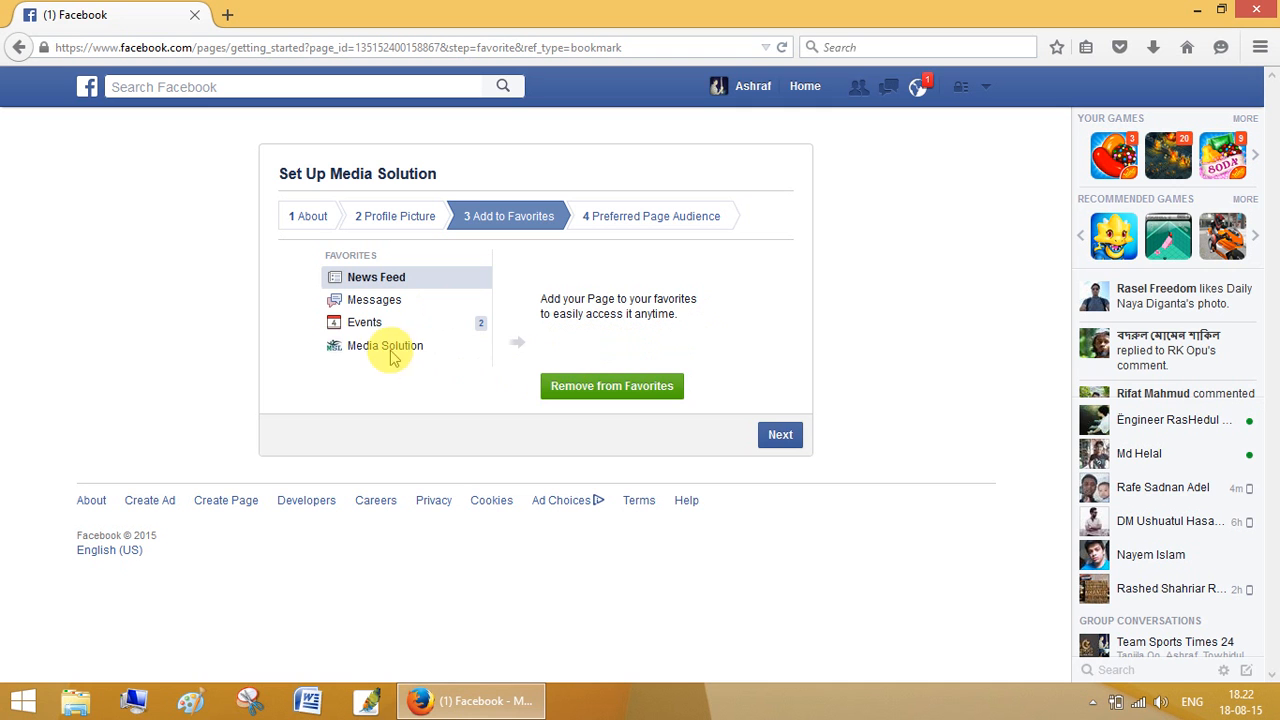
{"action": "left_click", "coordinate": [782, 435]}
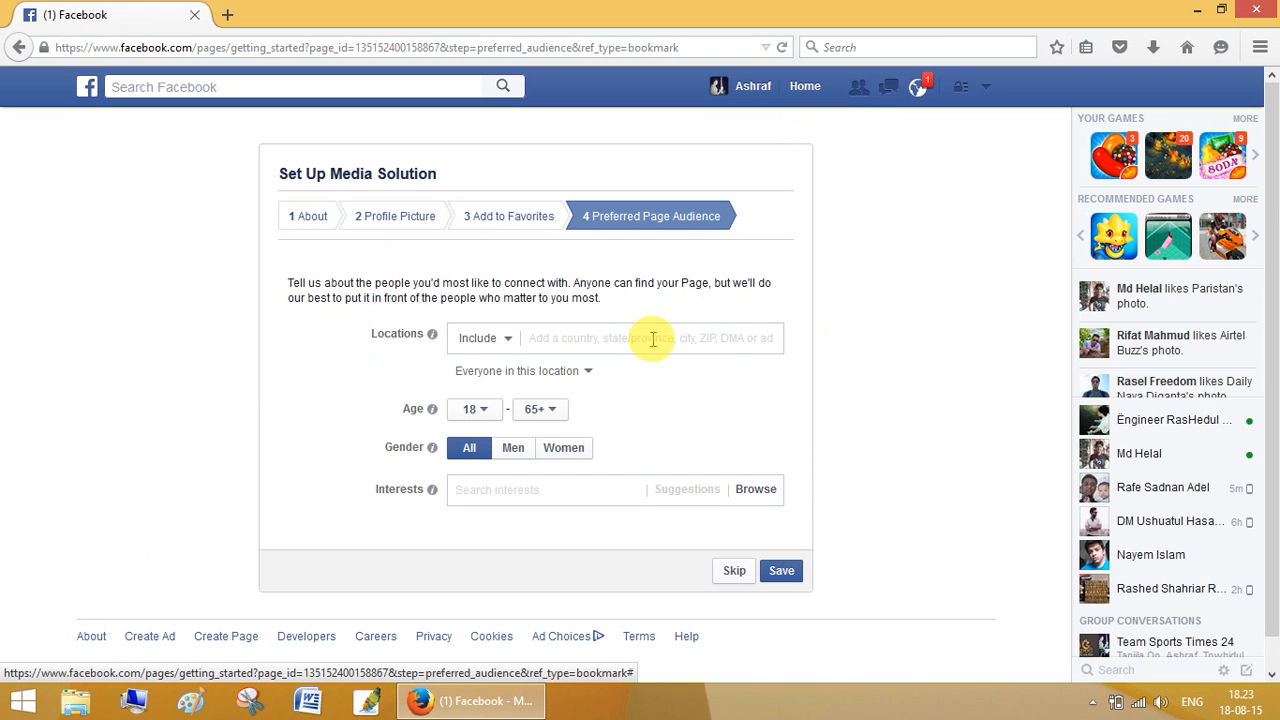
- Include the city of Mirpur, Dhaka, in Dhaka Division as the location of the preferred page audience
{"action": "left_click", "coordinate": [510, 339]}
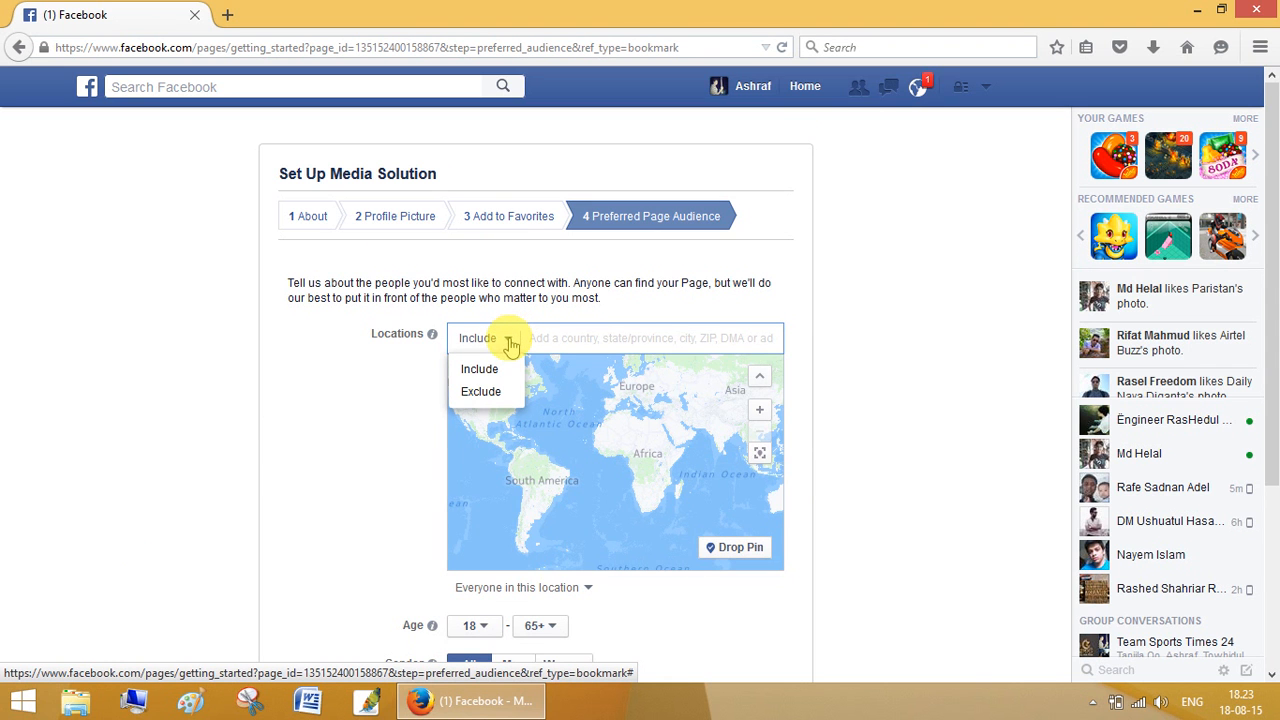
{"action": "left_click", "coordinate": [480, 368]}
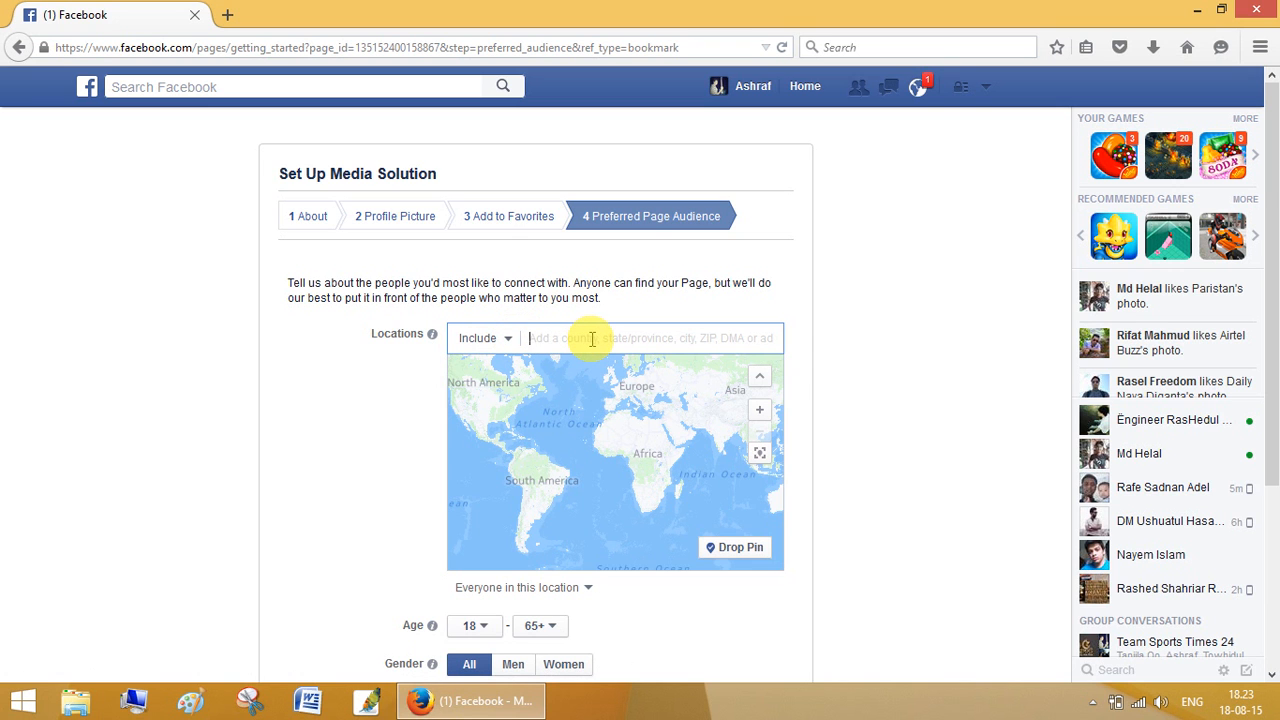
{"action": "type", "text": "a"}
{"action": "key", "text": "BackSpace"}
{"action": "type", "text": "dhaka"}
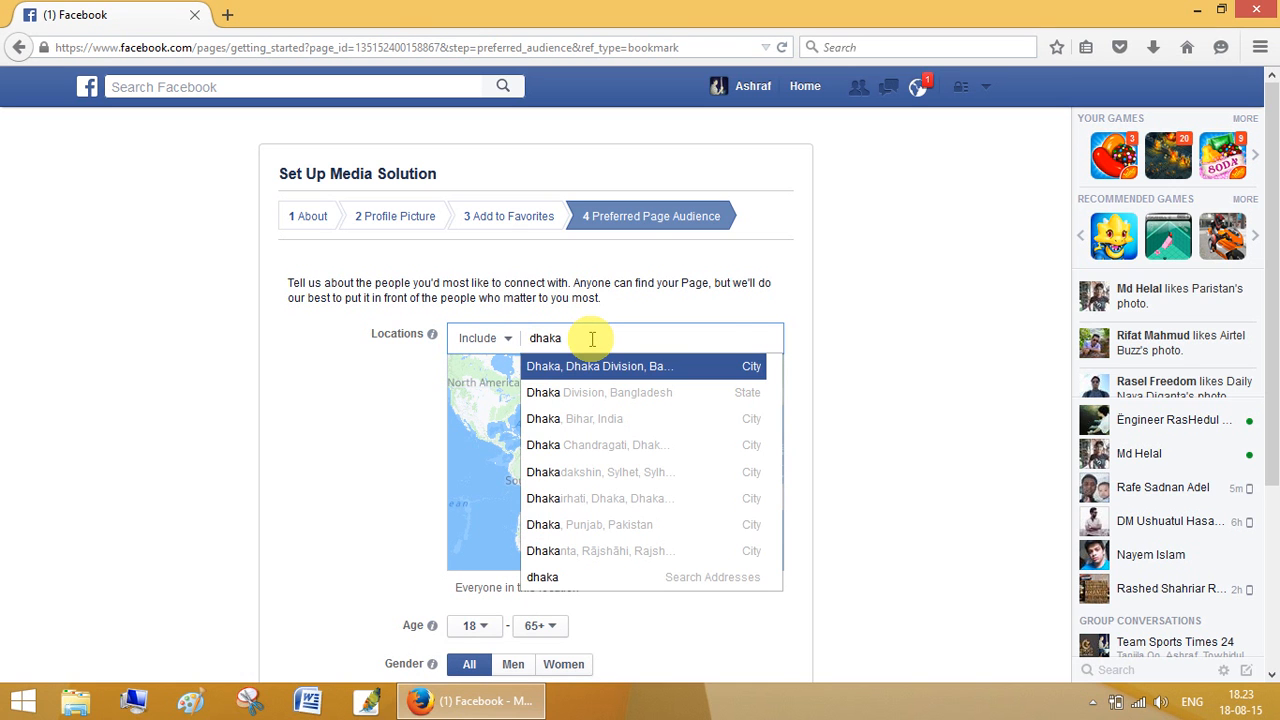
{"action": "key", "text": "BackSpace"}
{"action": "key", "text": "BackSpace"}
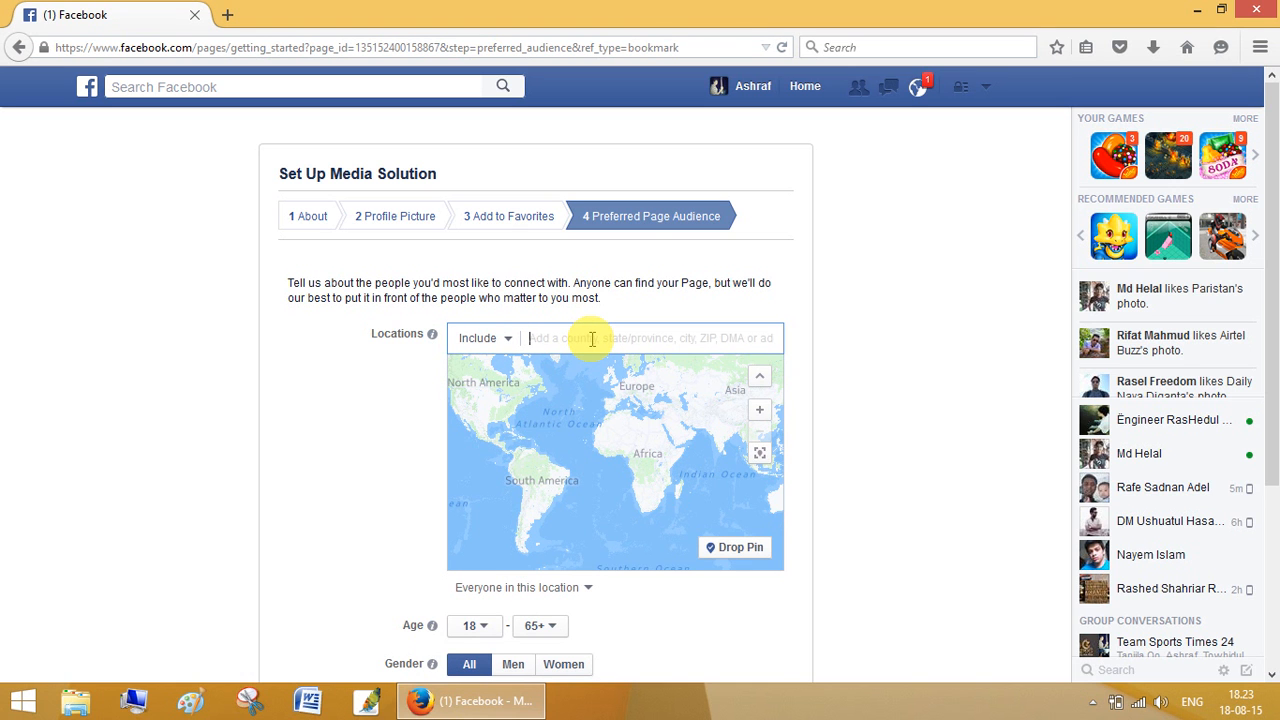
{"action": "type", "text": "mi"}
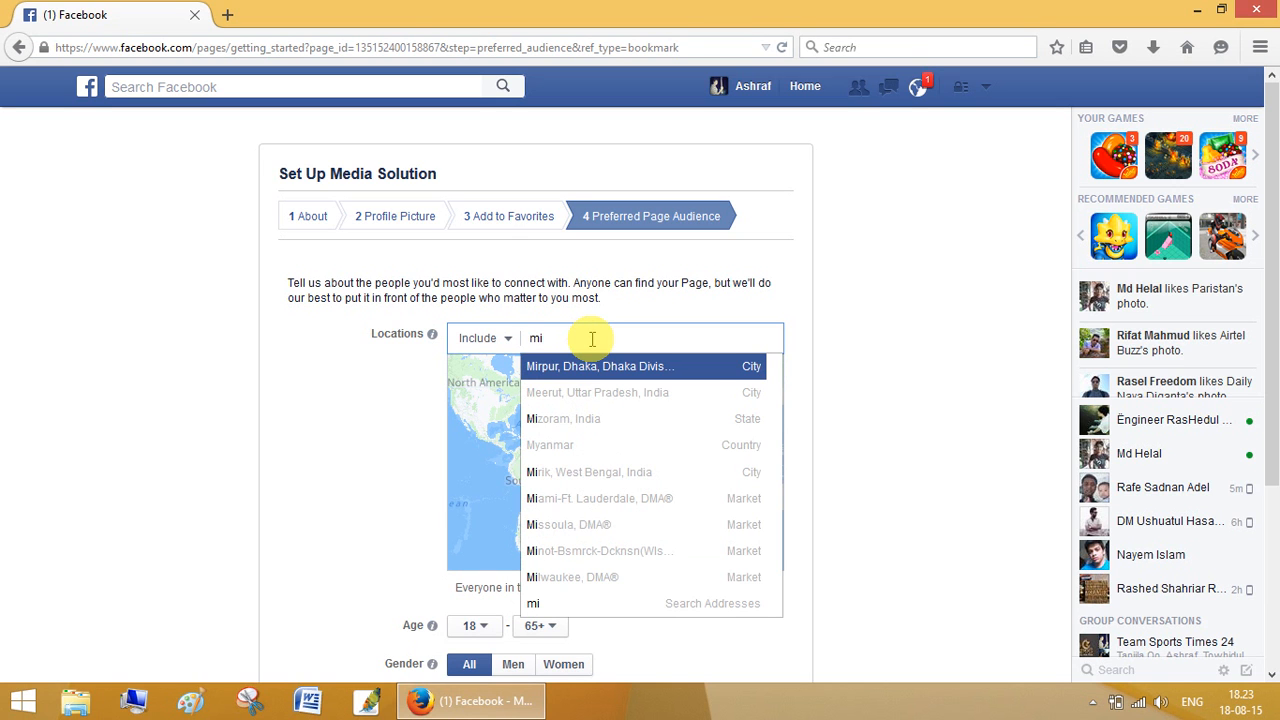
{"action": "key", "text": "Return"}
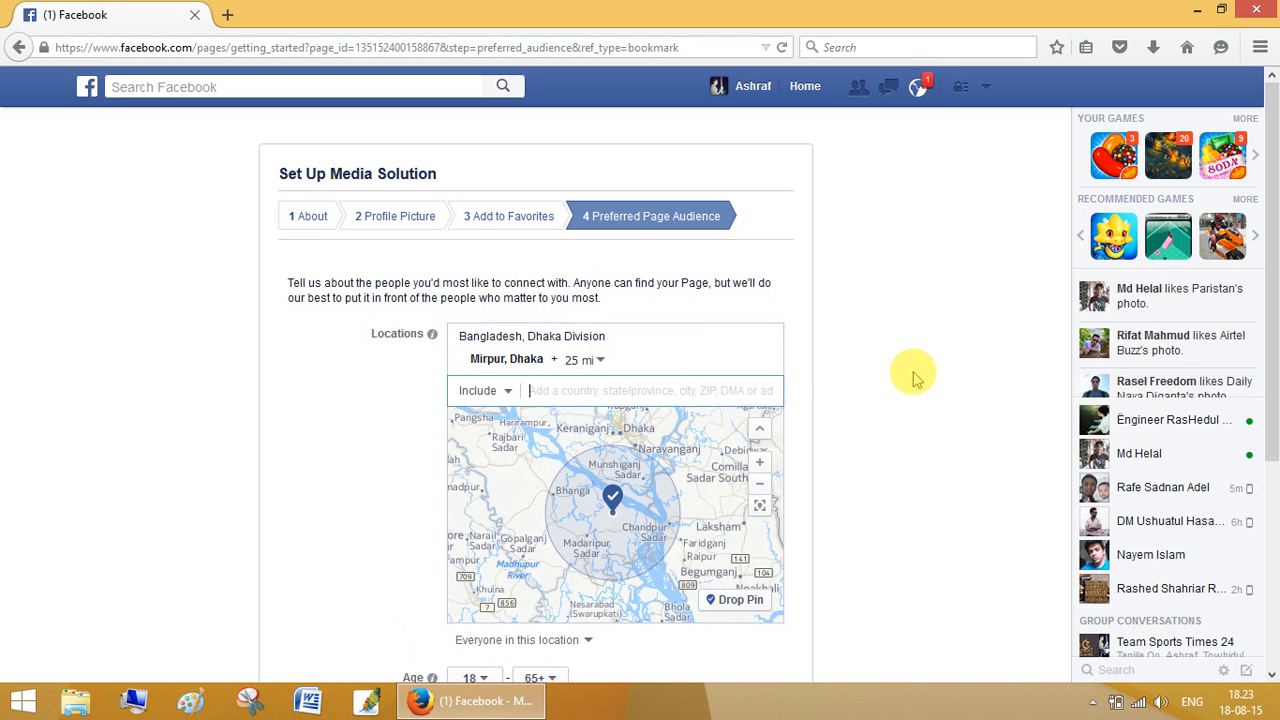
- Set the audience's minimum age to 13, and try the Men and Women gender options before choosing All
{"action": "scroll", "coordinate": [910, 372], "scroll_direction": "down", "scroll_amount": 3}
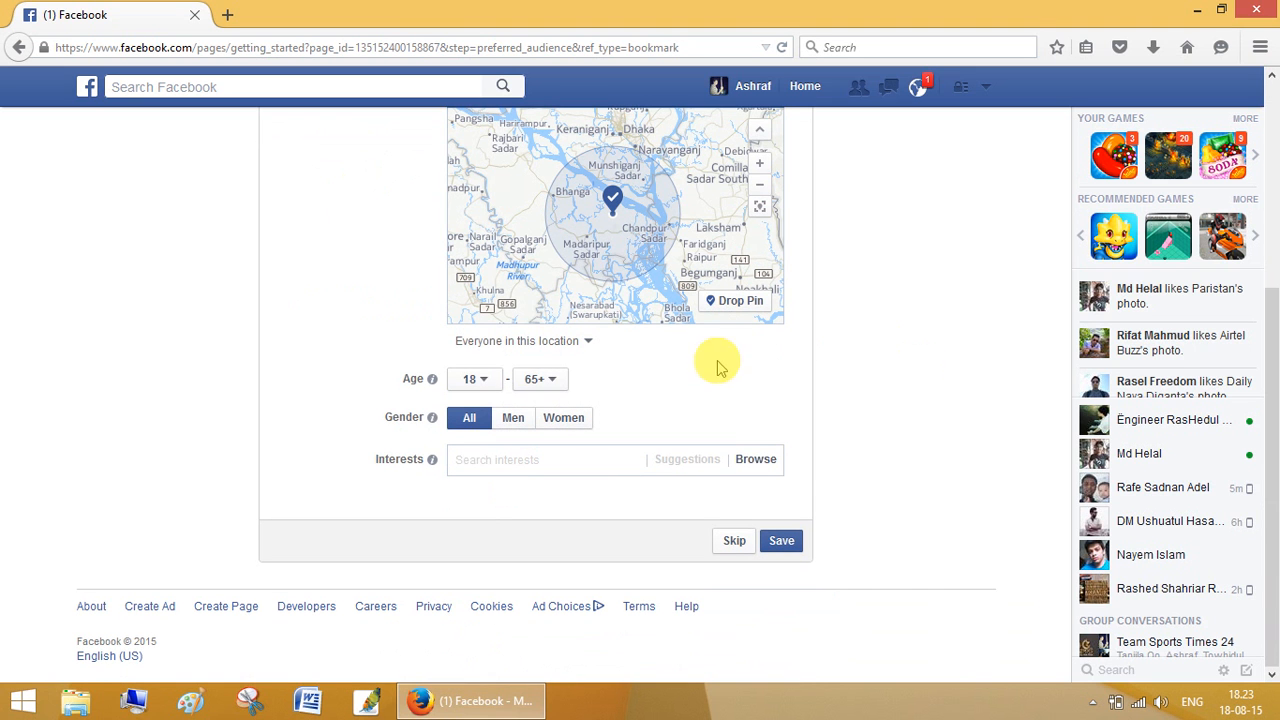
{"action": "left_click", "coordinate": [480, 379]}
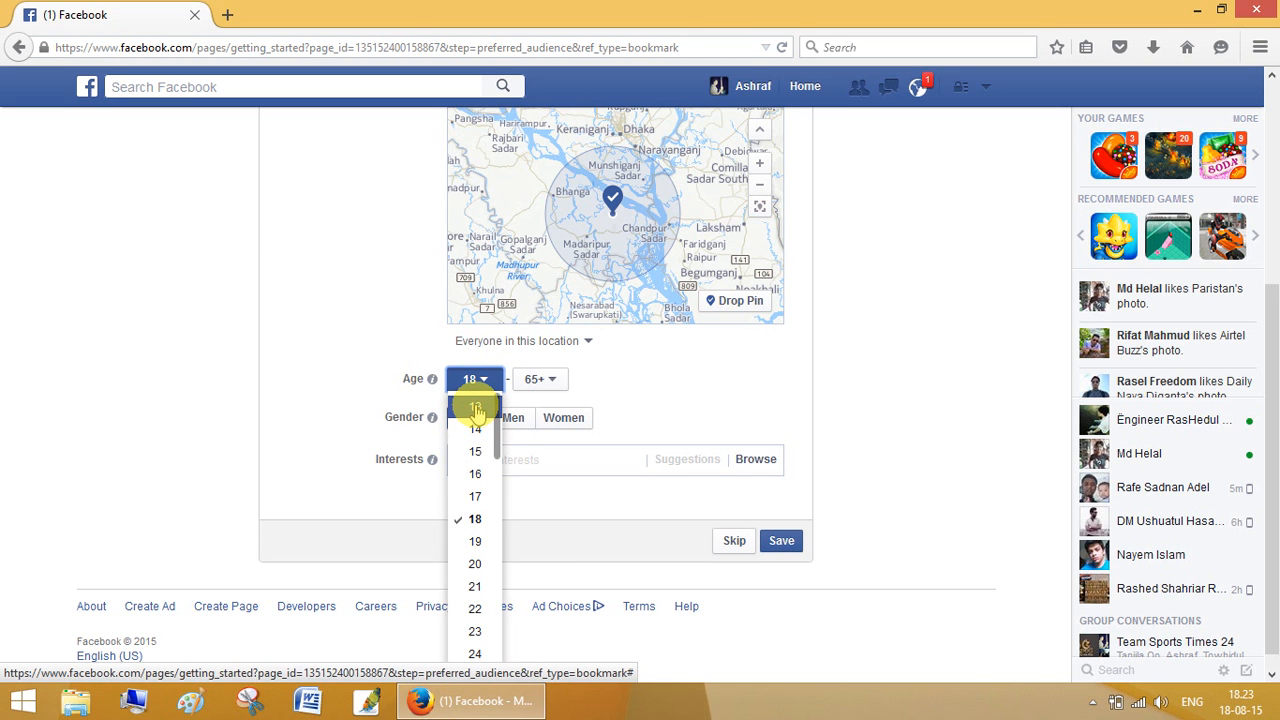
{"action": "left_click", "coordinate": [476, 409]}
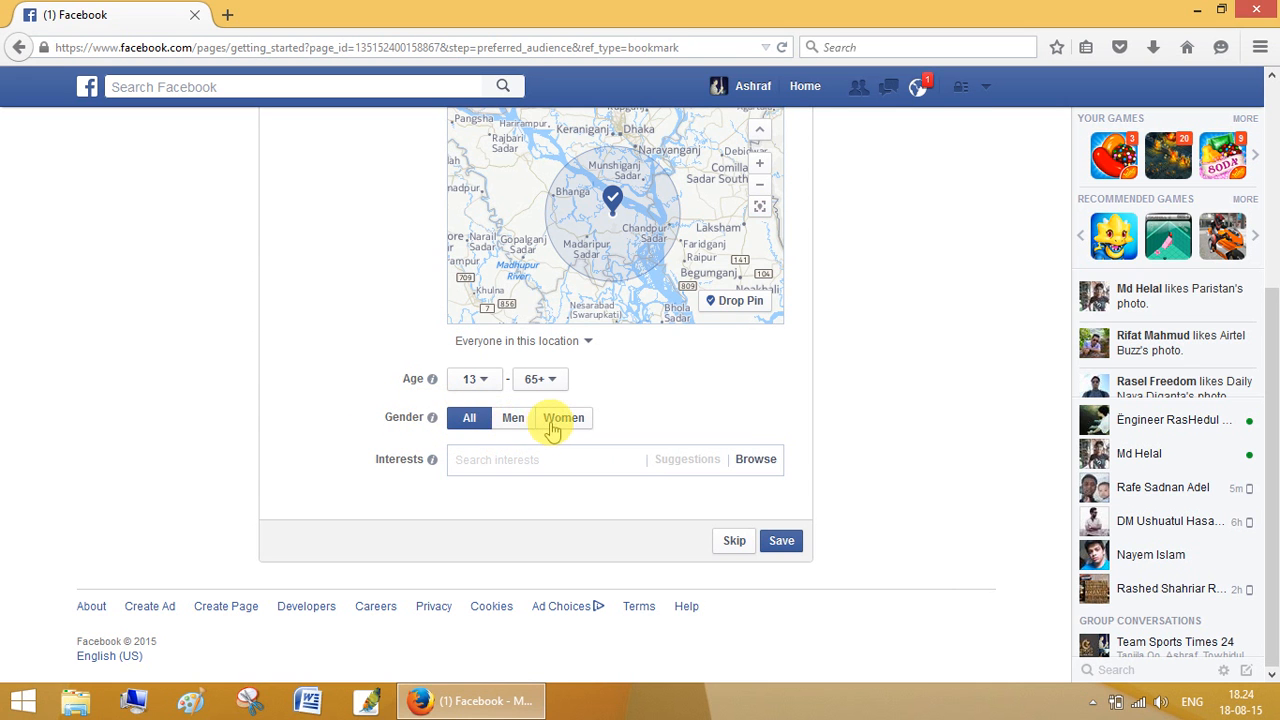
{"action": "left_click", "coordinate": [505, 424]}
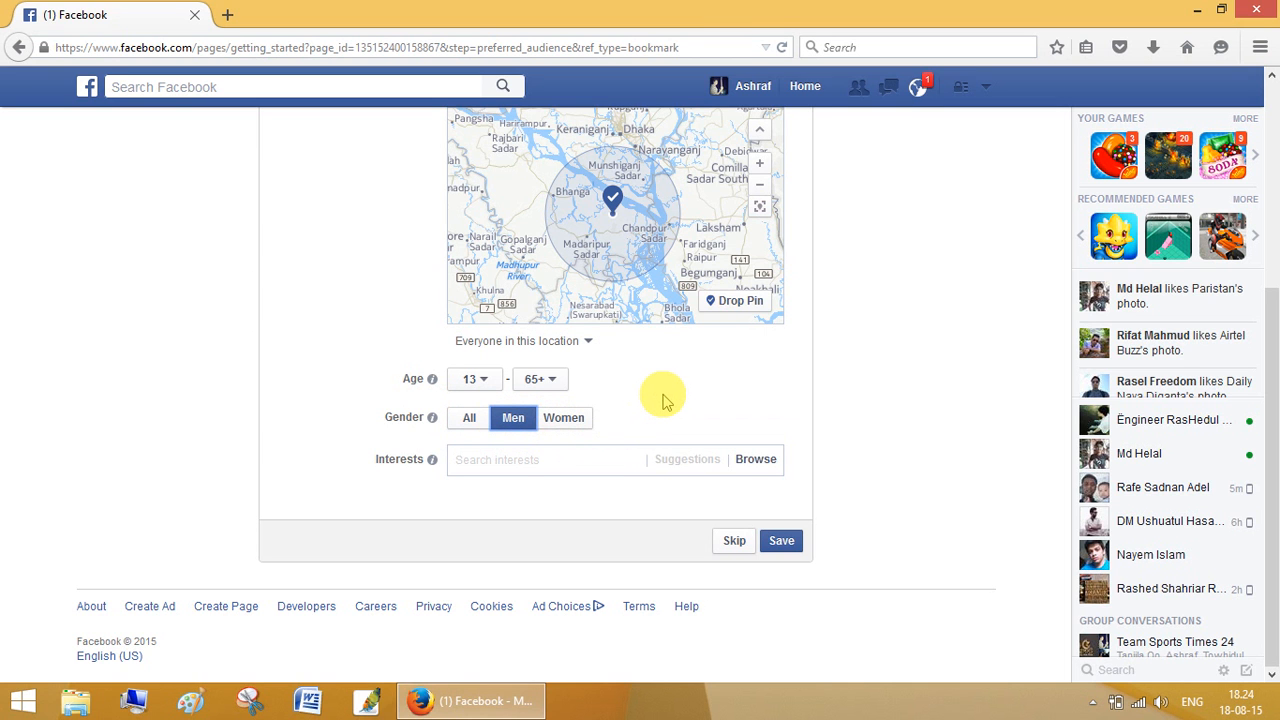
{"action": "left_click", "coordinate": [563, 420]}
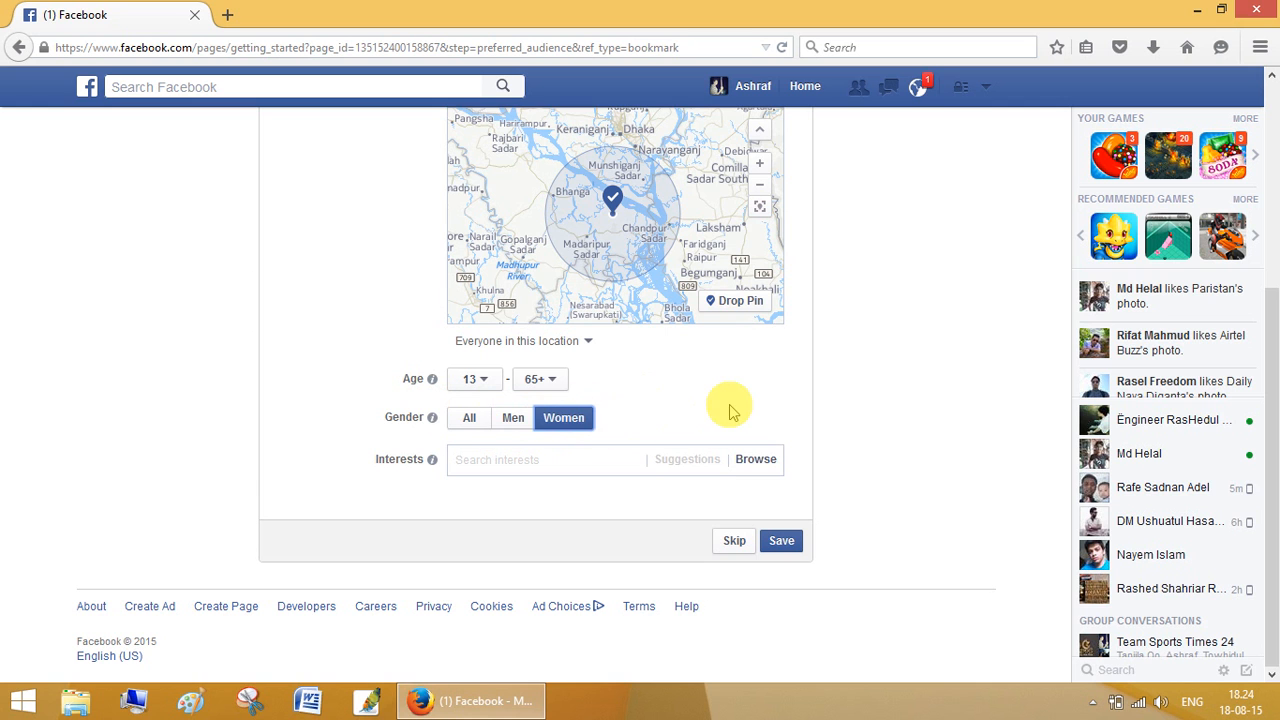
{"action": "left_click", "coordinate": [469, 419]}
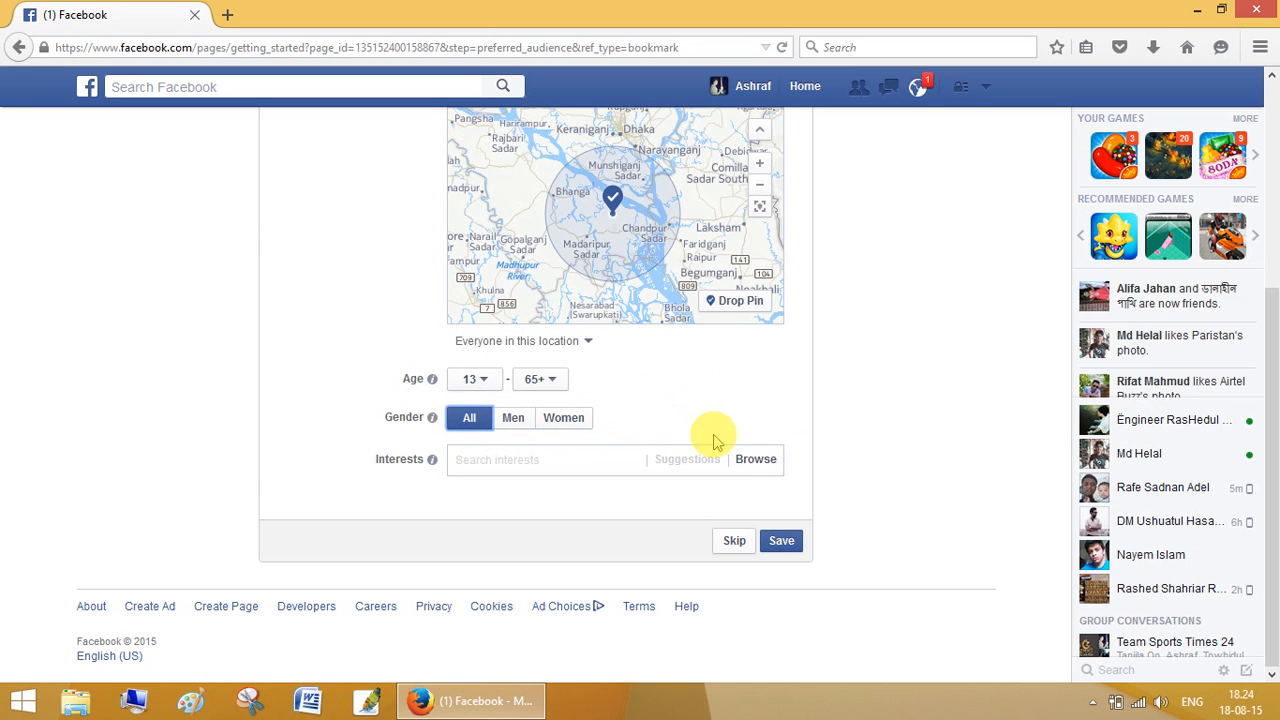
- Add the whole Entertainment category to the audience interests and save the preferred page audience
{"action": "left_click", "coordinate": [567, 458]}
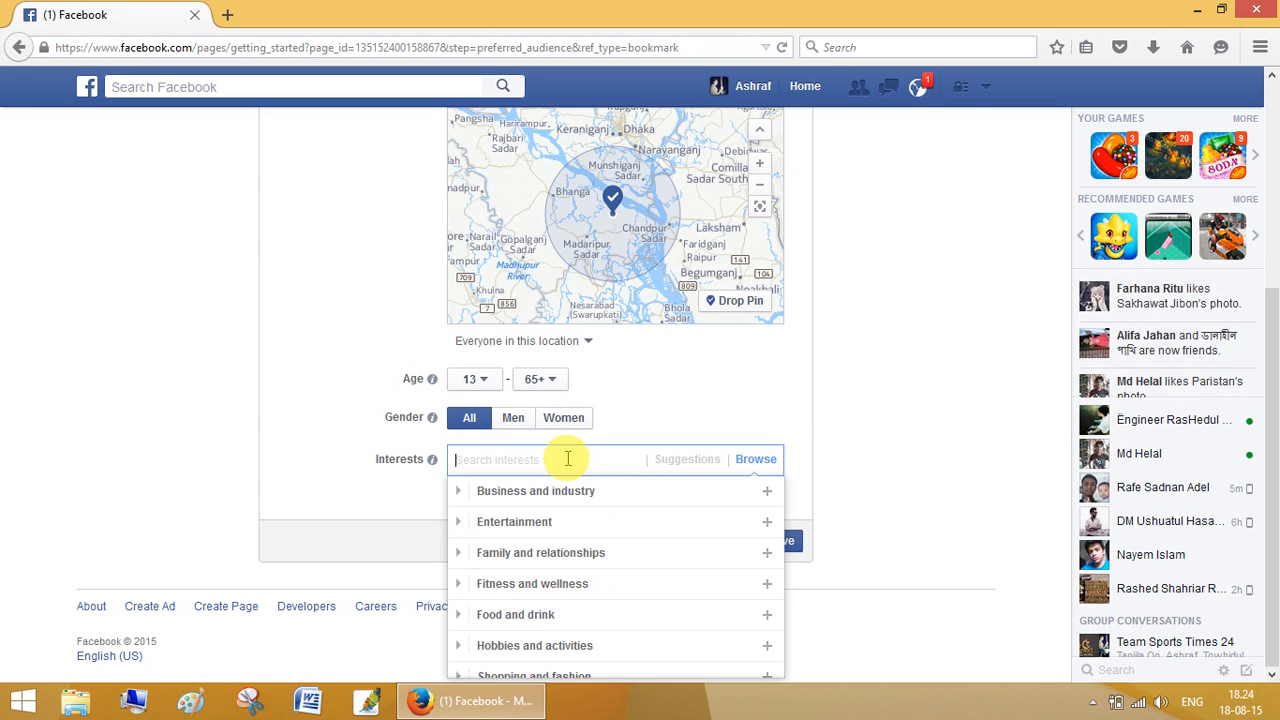
{"action": "left_click", "coordinate": [541, 526]}
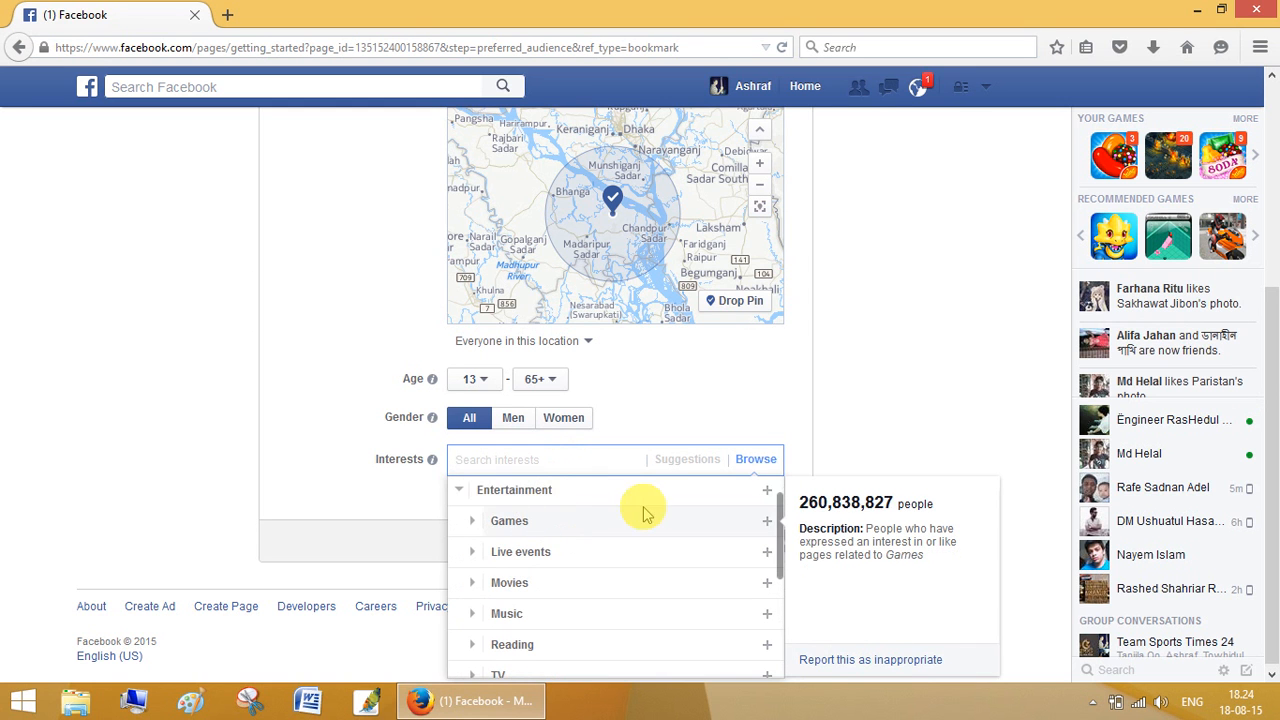
{"action": "left_click", "coordinate": [767, 493]}
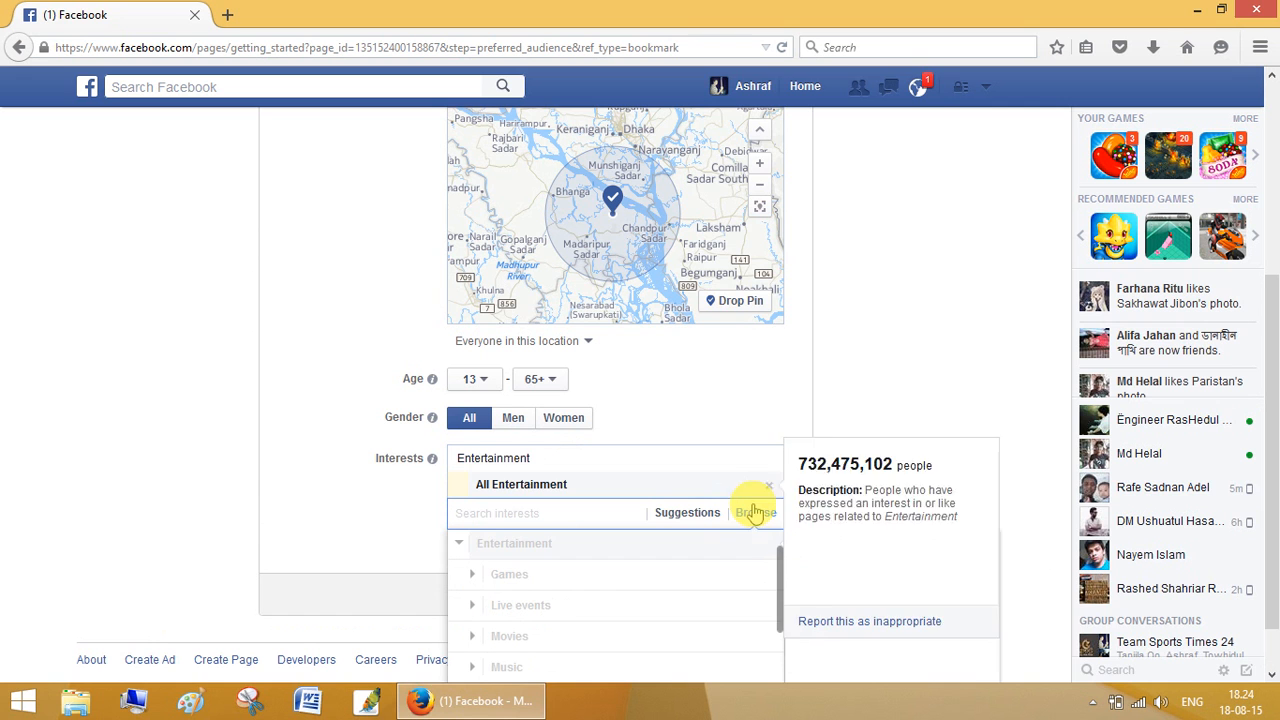
{"action": "left_click", "coordinate": [755, 585]}
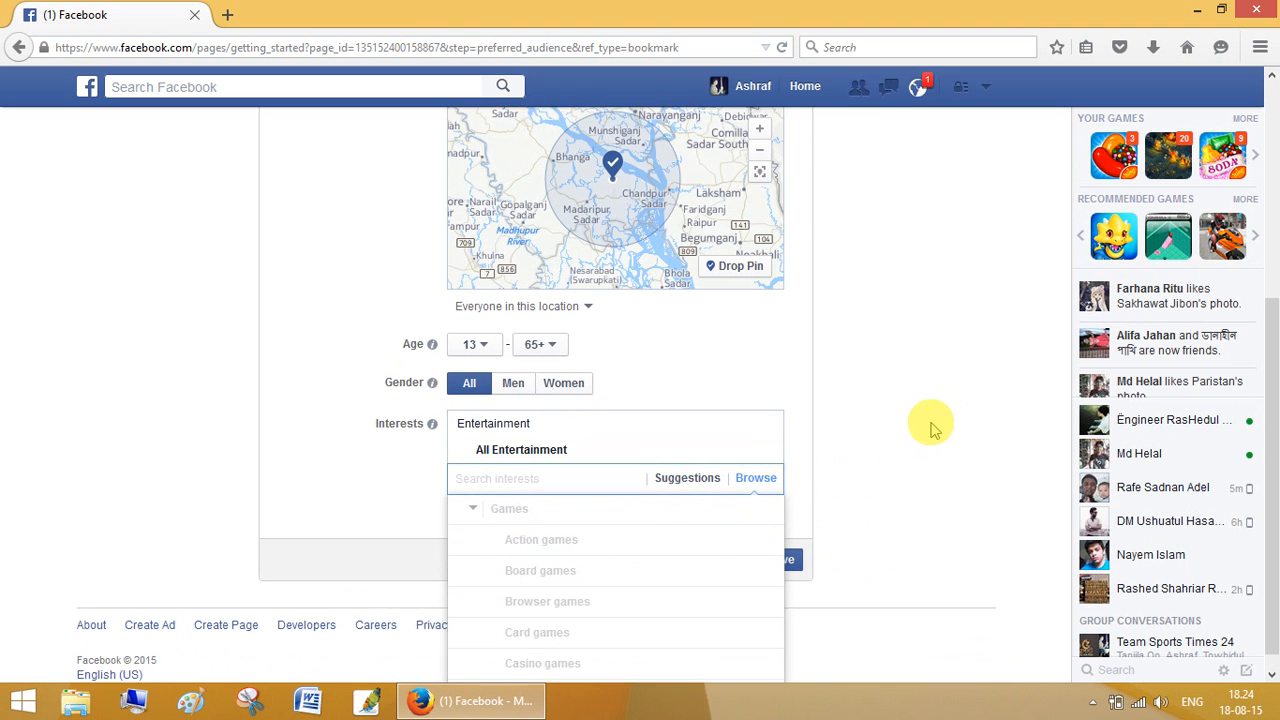
{"action": "scroll", "coordinate": [930, 428], "scroll_direction": "down", "scroll_amount": 1}
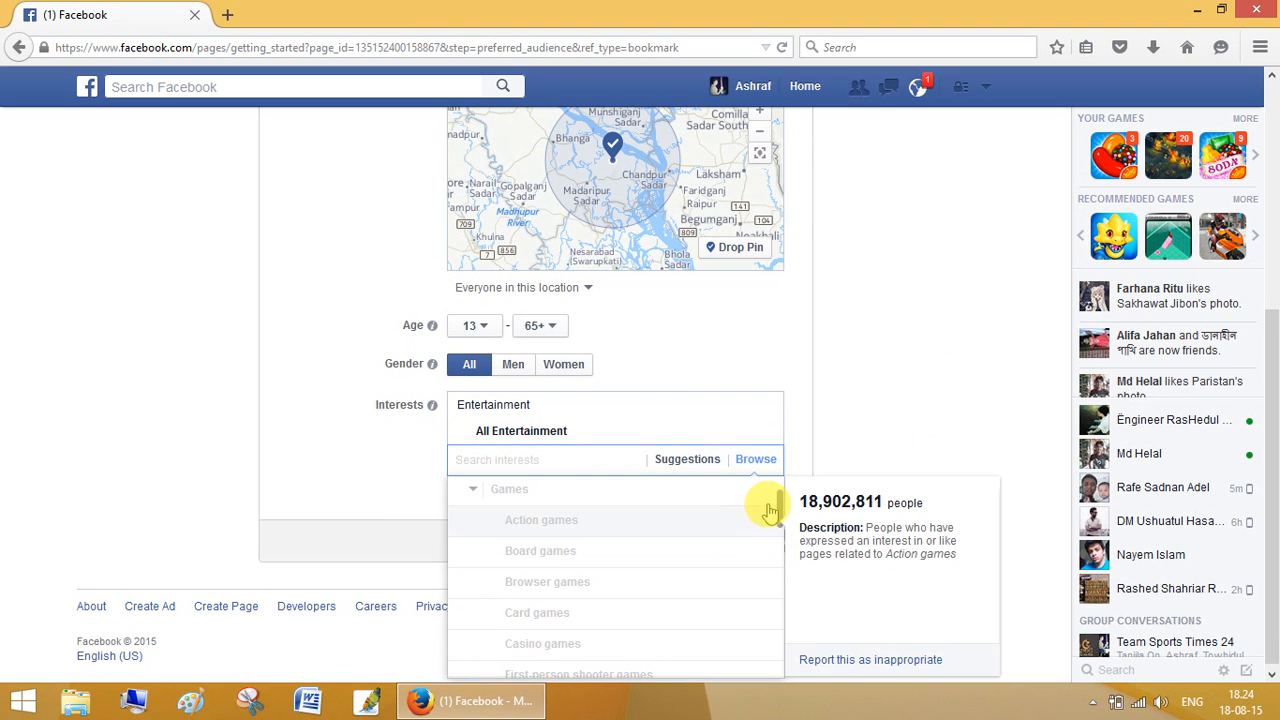
{"action": "left_click", "coordinate": [948, 500]}
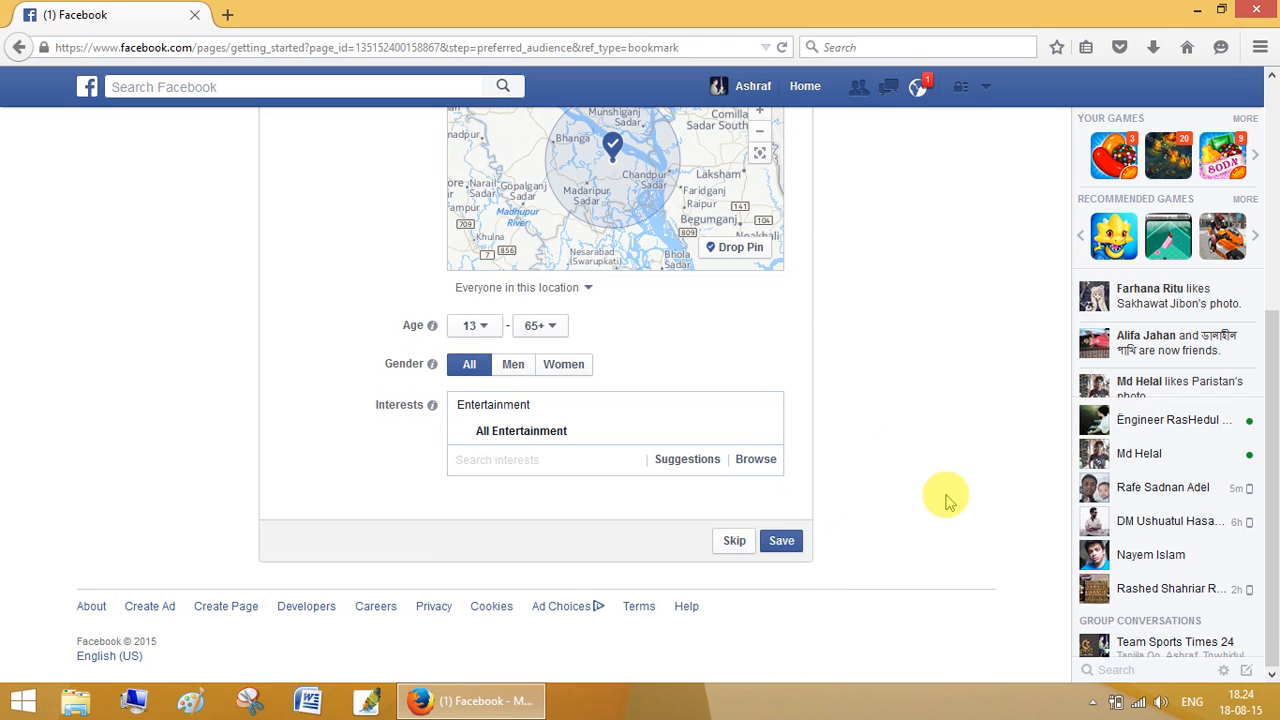
{"action": "left_click", "coordinate": [782, 541]}
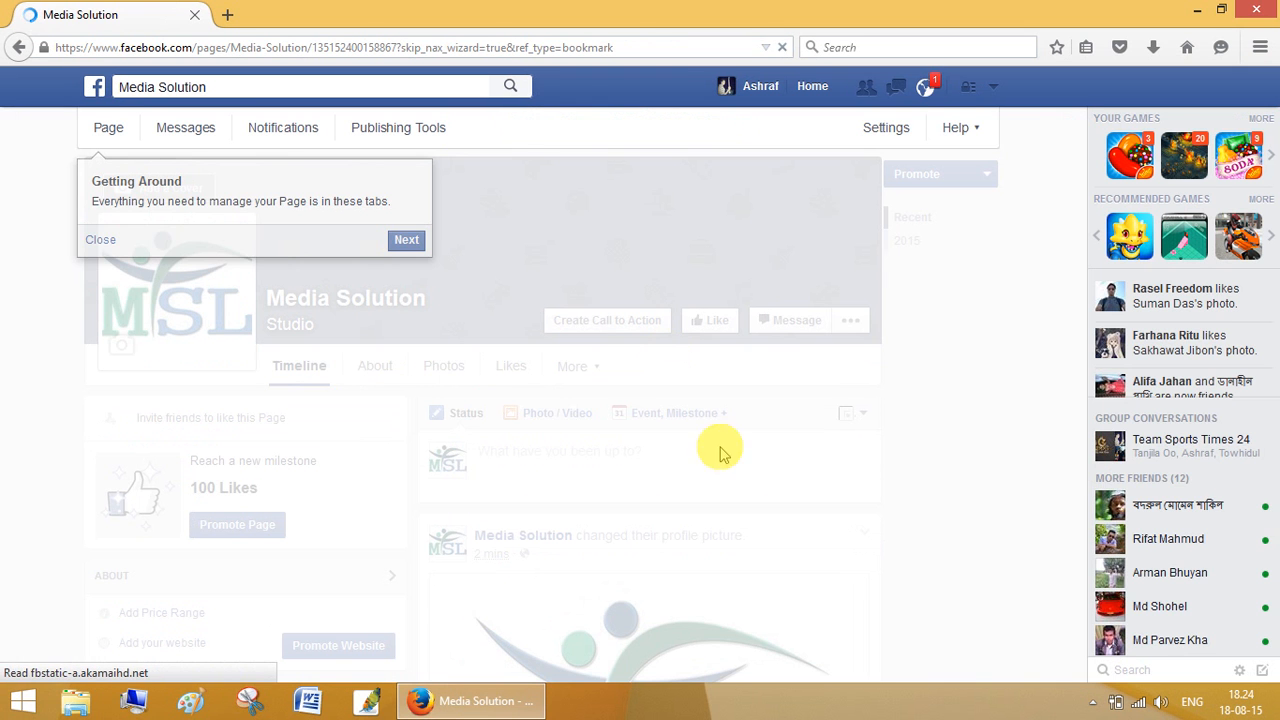
- Go through the new page's introduction tour, liking Media Solution and moving past the tip on inviting friends
{"action": "left_click", "coordinate": [414, 242]}
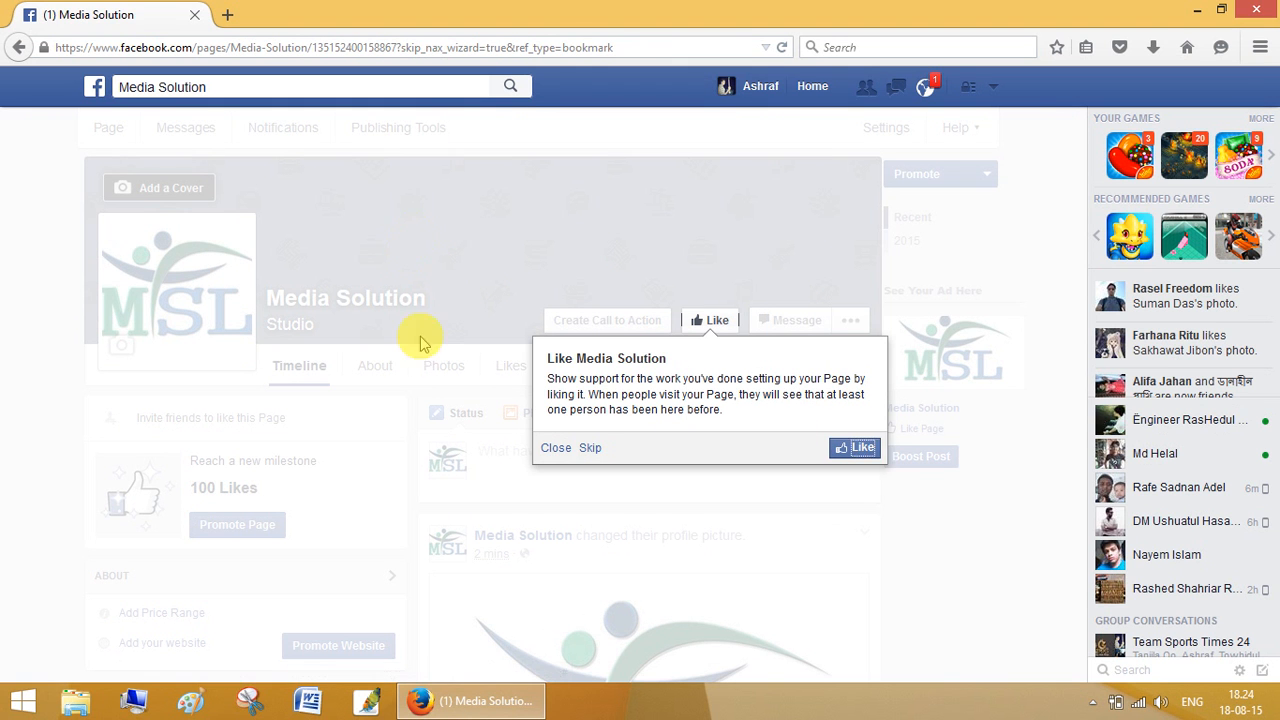
{"action": "left_click", "coordinate": [858, 449]}
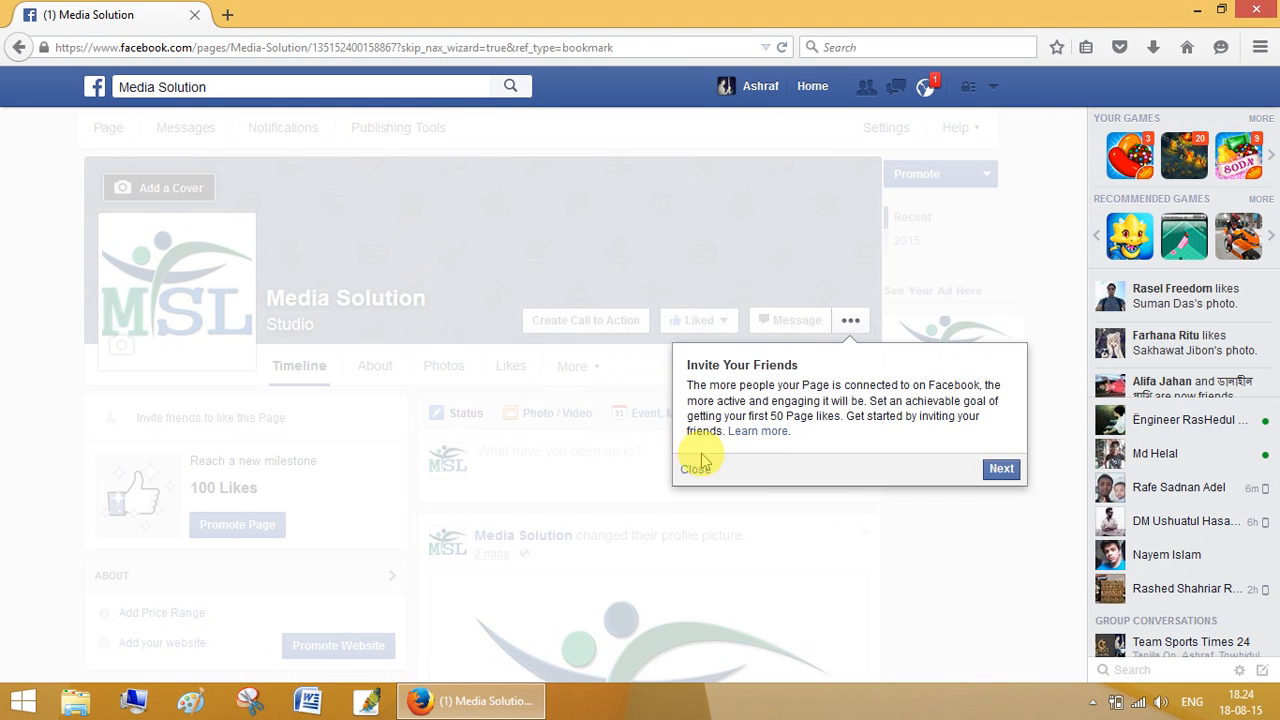
{"action": "left_click", "coordinate": [1000, 466]}
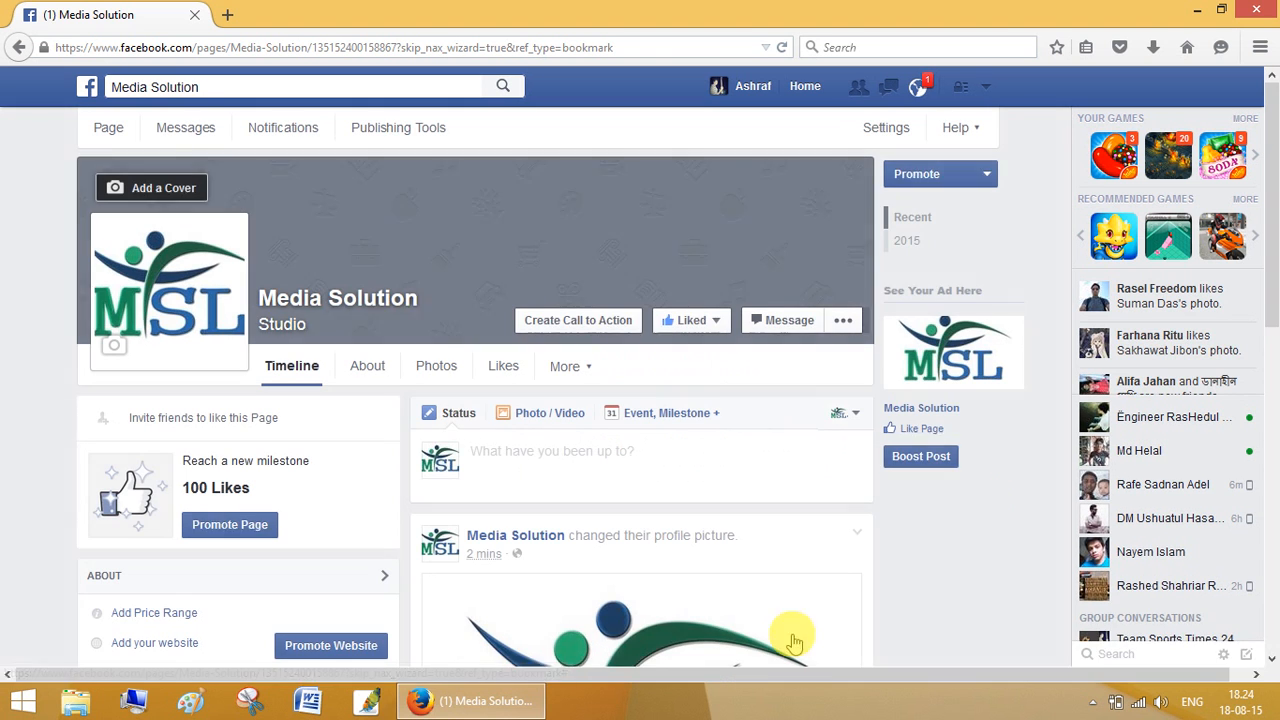
{"action": "left_click", "coordinate": [1097, 702]}
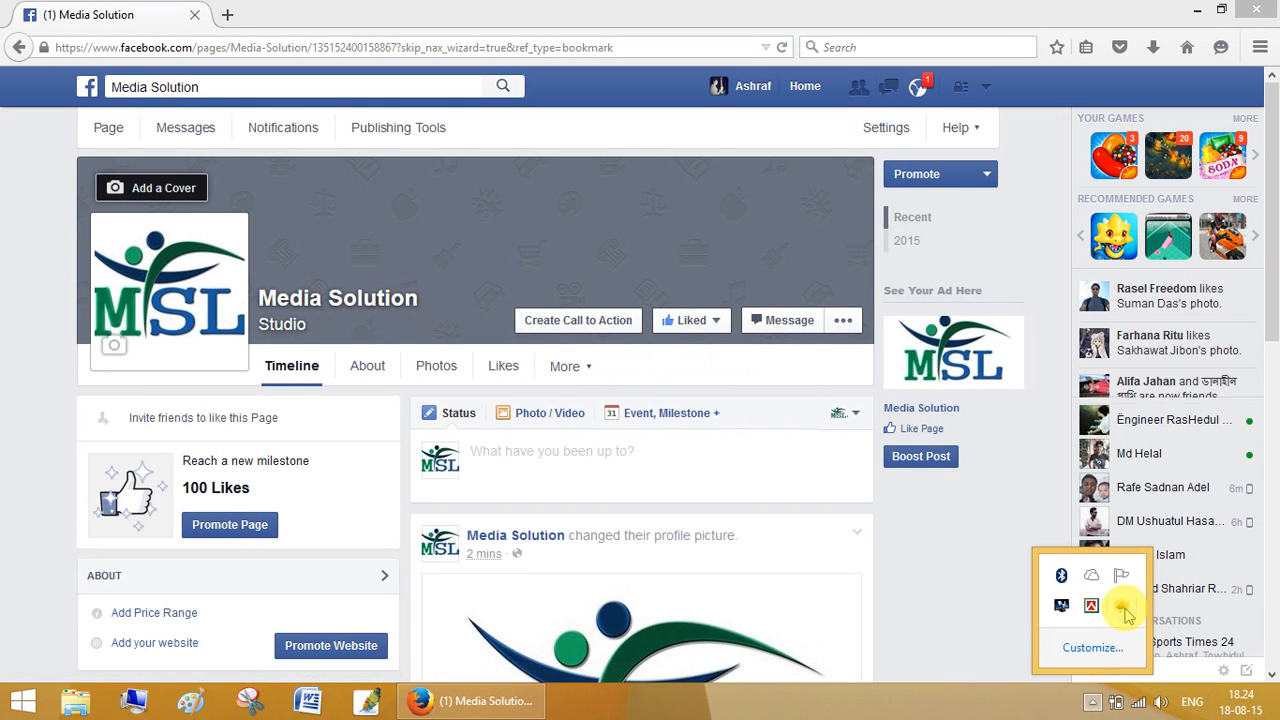
{"action": "left_click", "coordinate": [968, 556]}
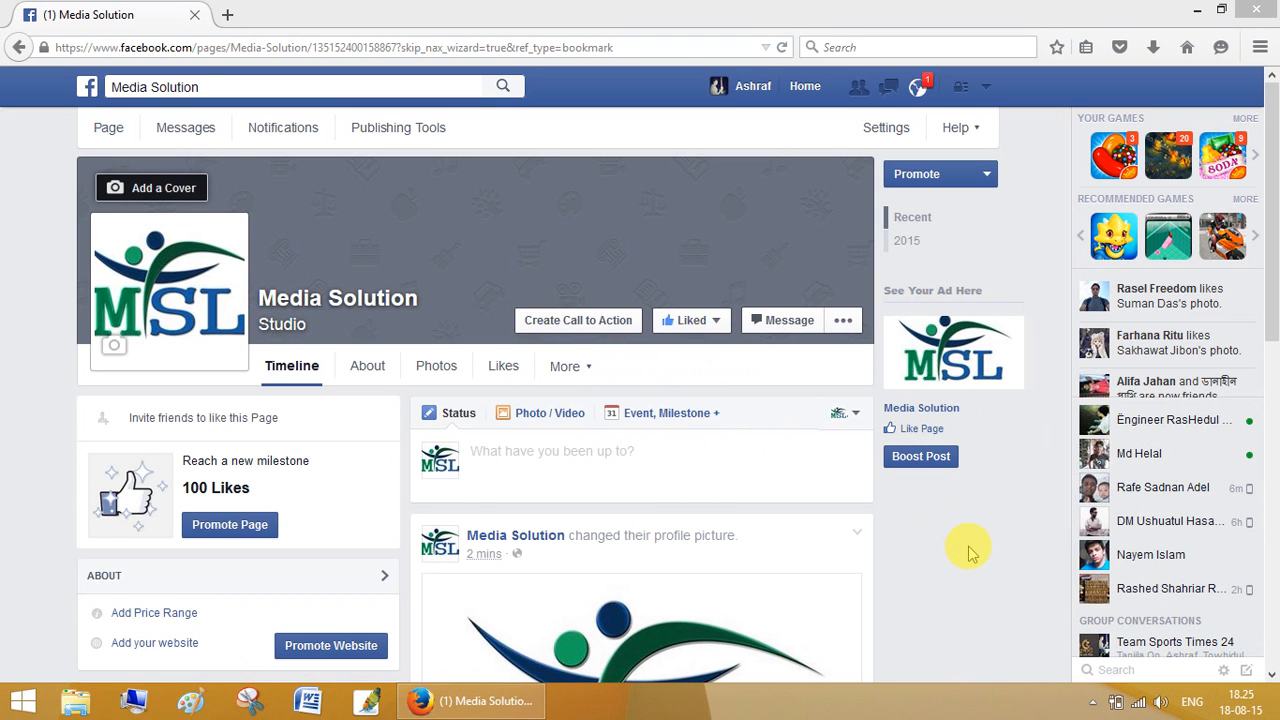
{"action": "left_click", "coordinate": [1093, 702]}
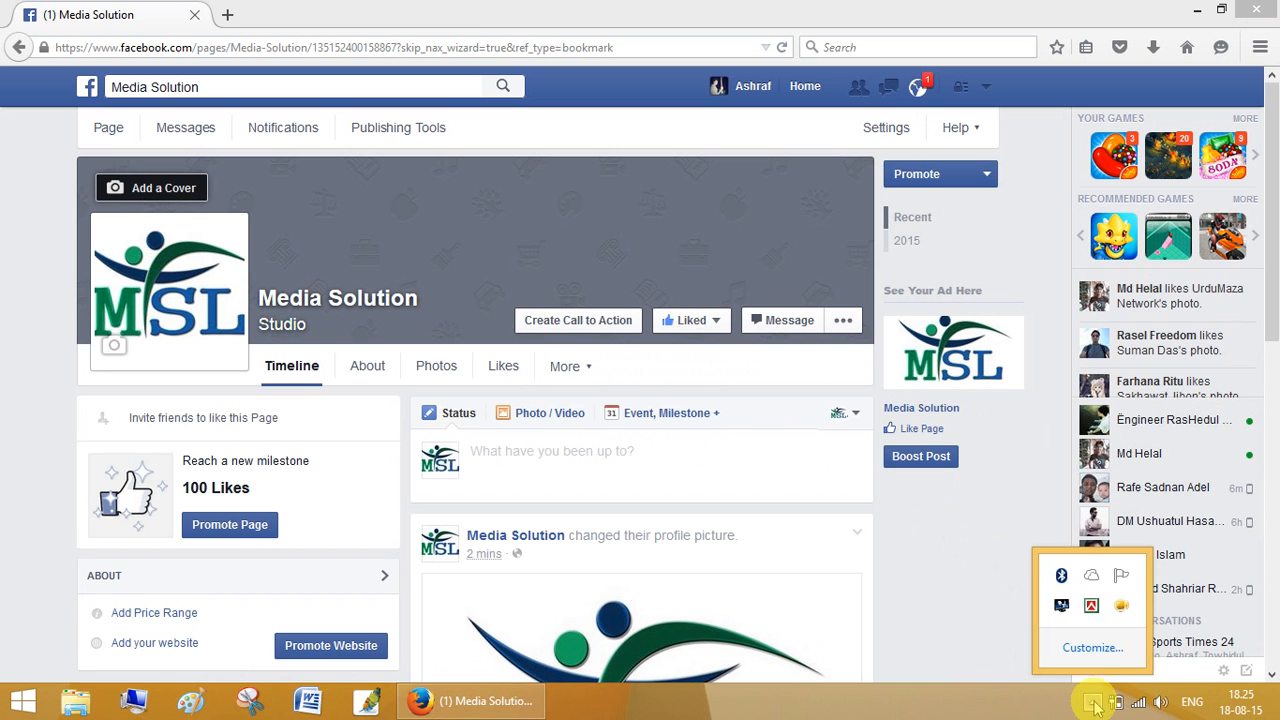
{"action": "left_click", "coordinate": [1124, 612]}
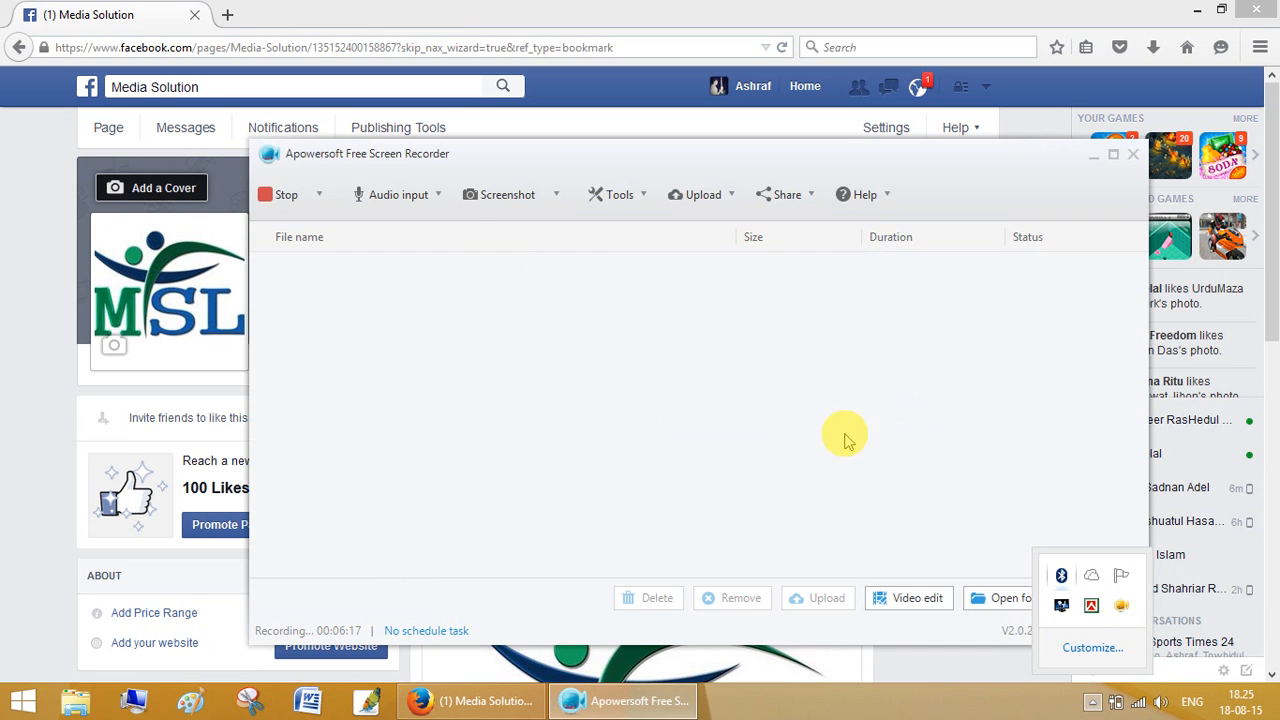